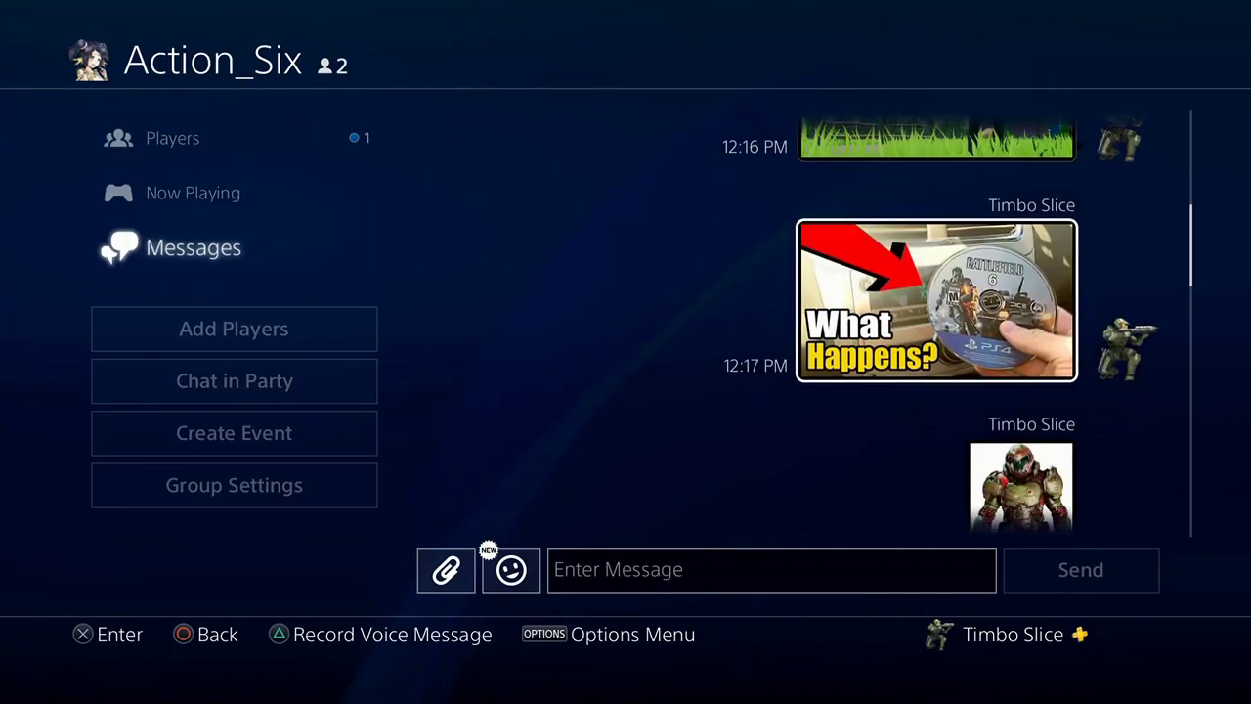
- Review the images already sent in the message conversation
key(Up)
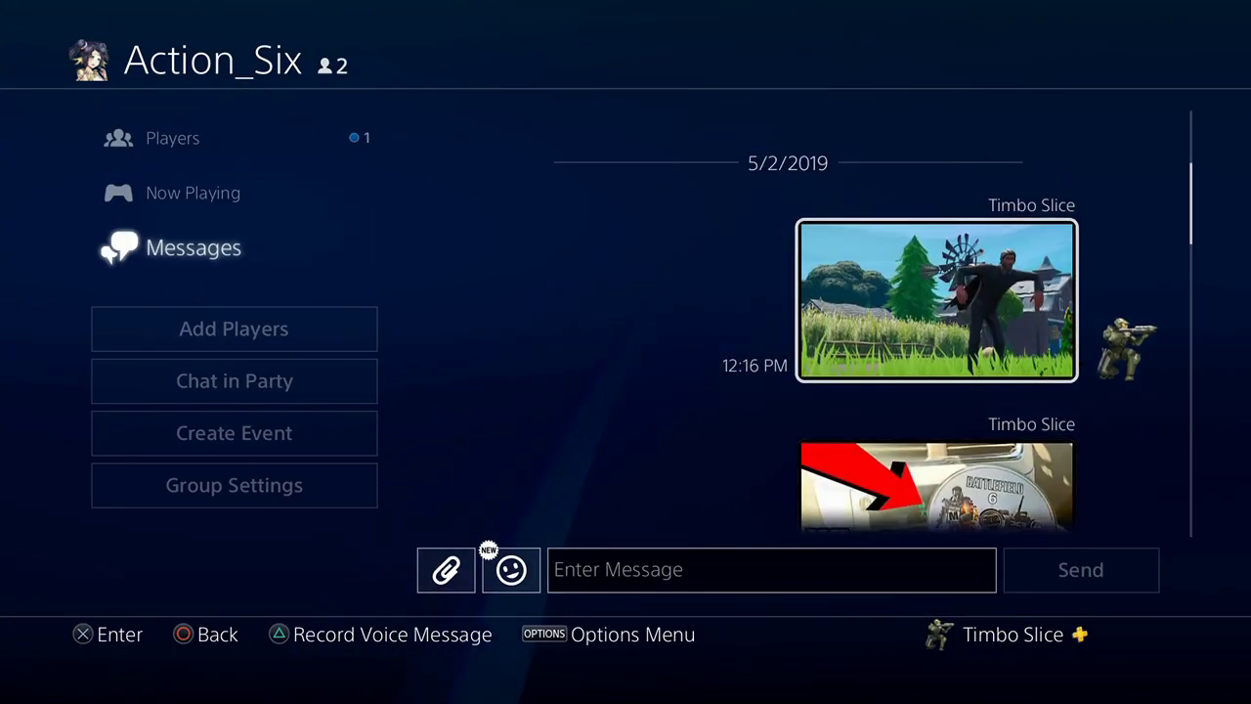
key(Down)
key(Down)
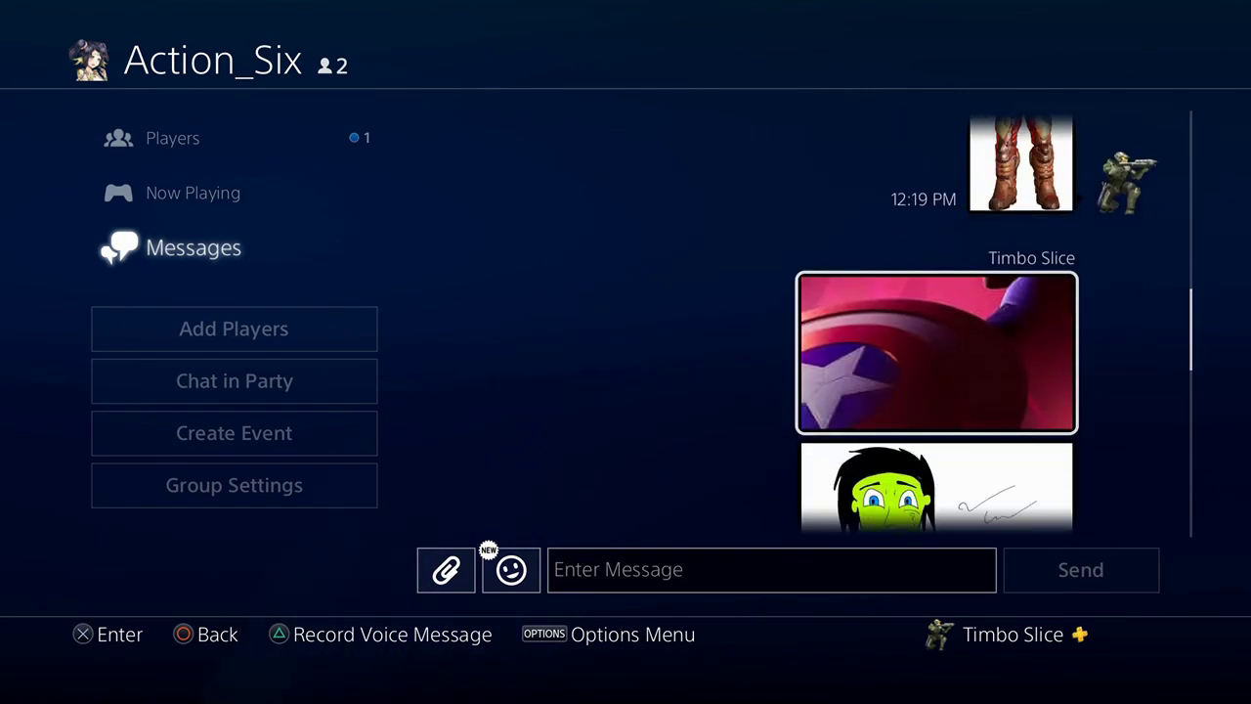
key(Down)
key(Down)
key(Down)
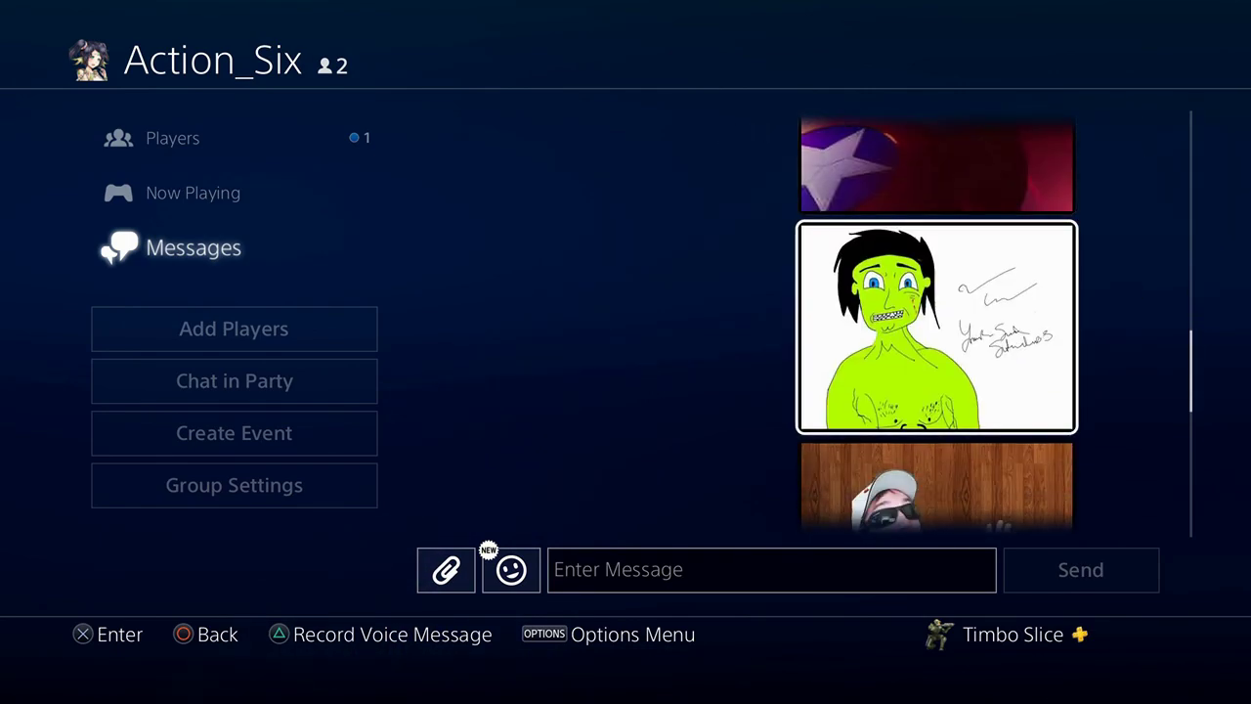
key(Down)
key(Down)
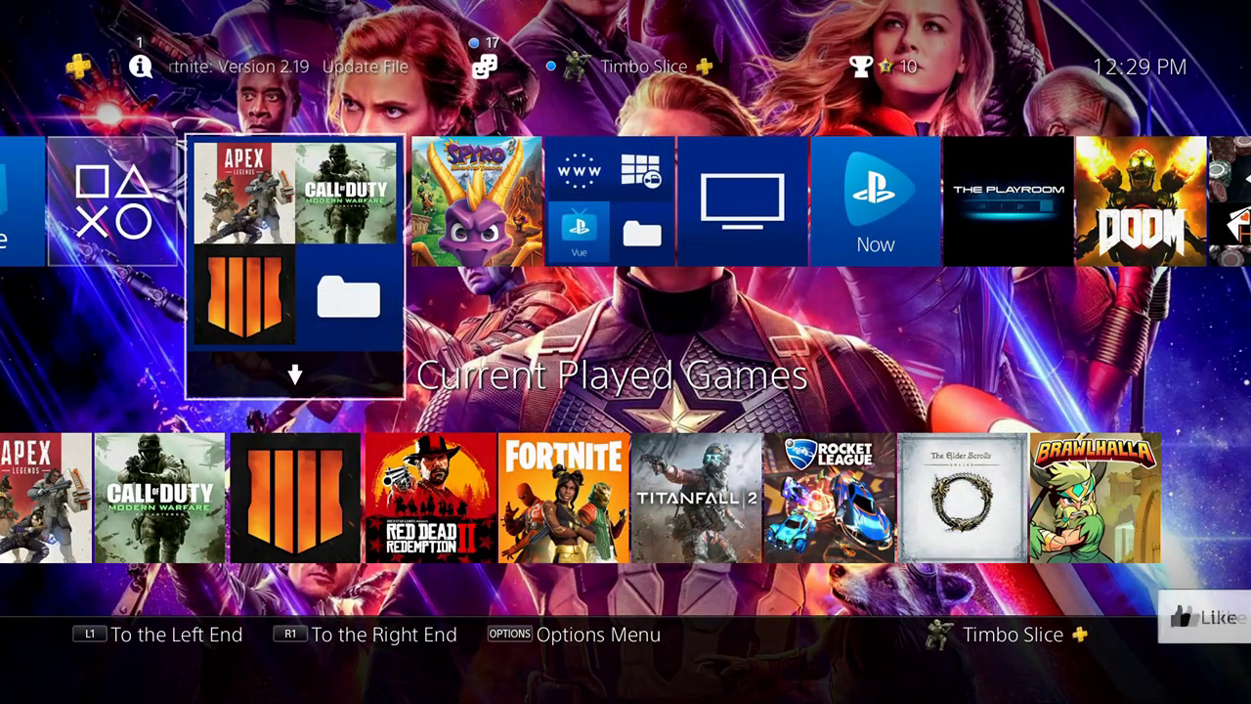
- Open Messages from the home screen and start creating a new message
key(Up)
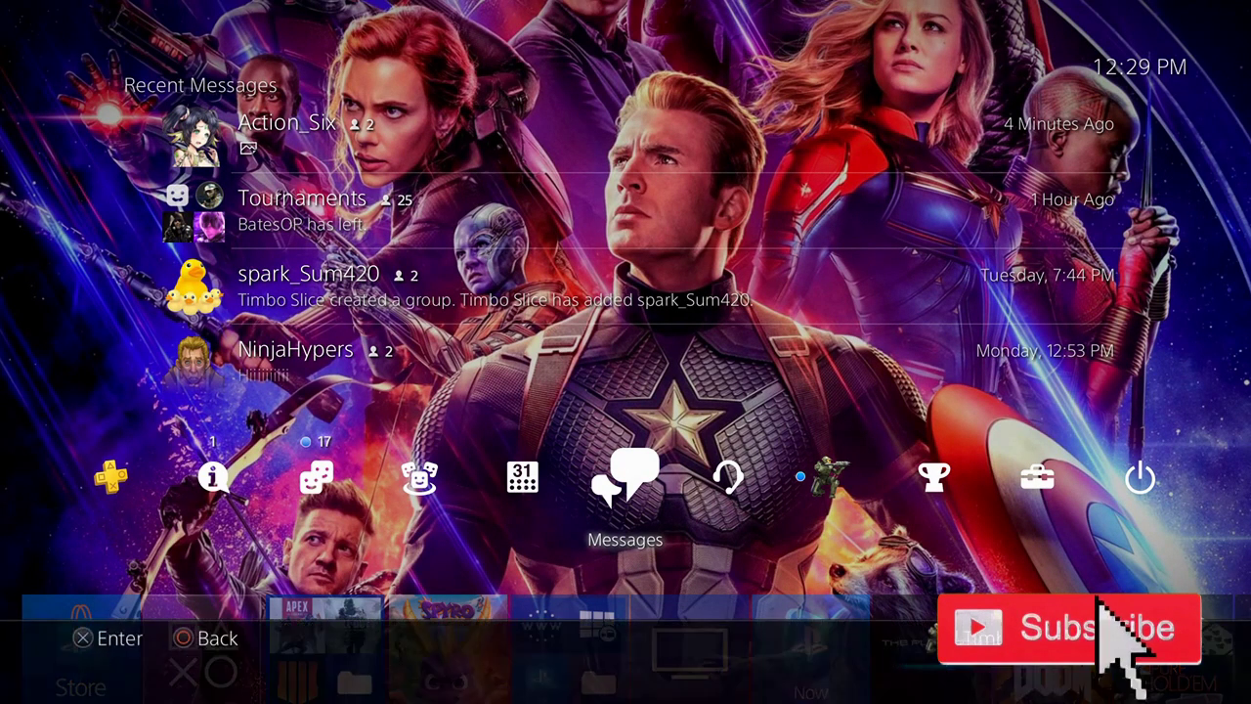
key(Return)
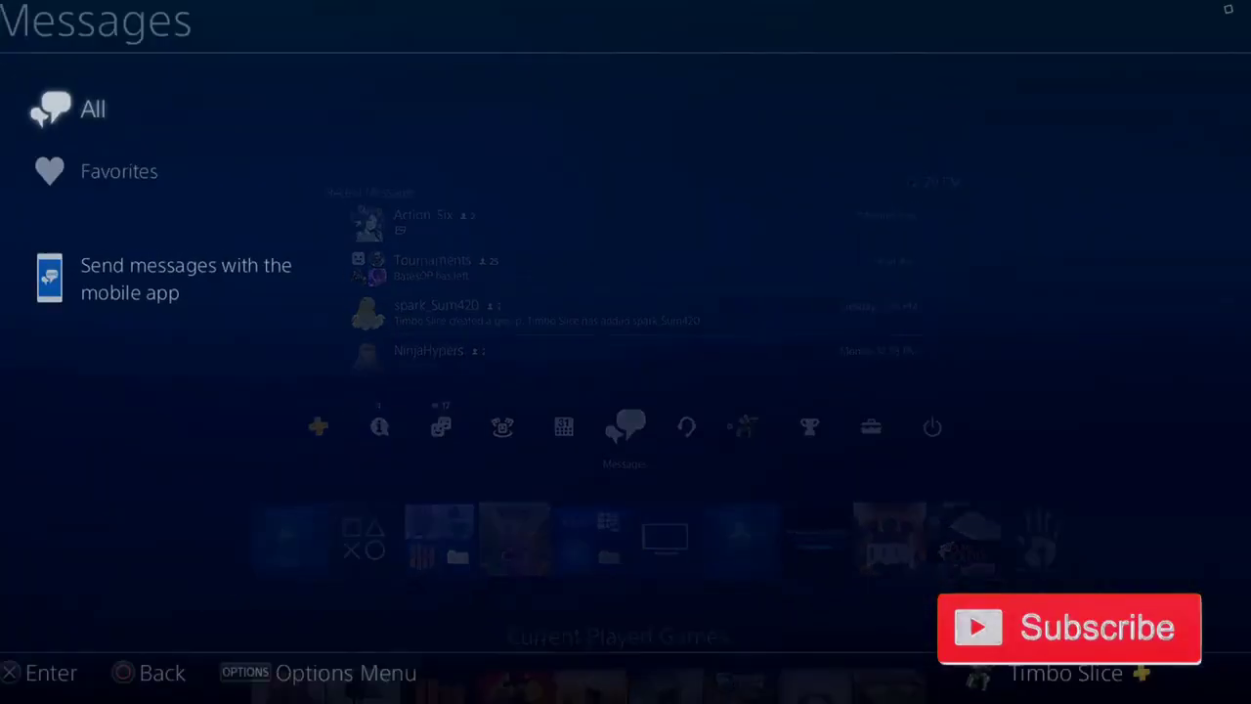
key(Up)
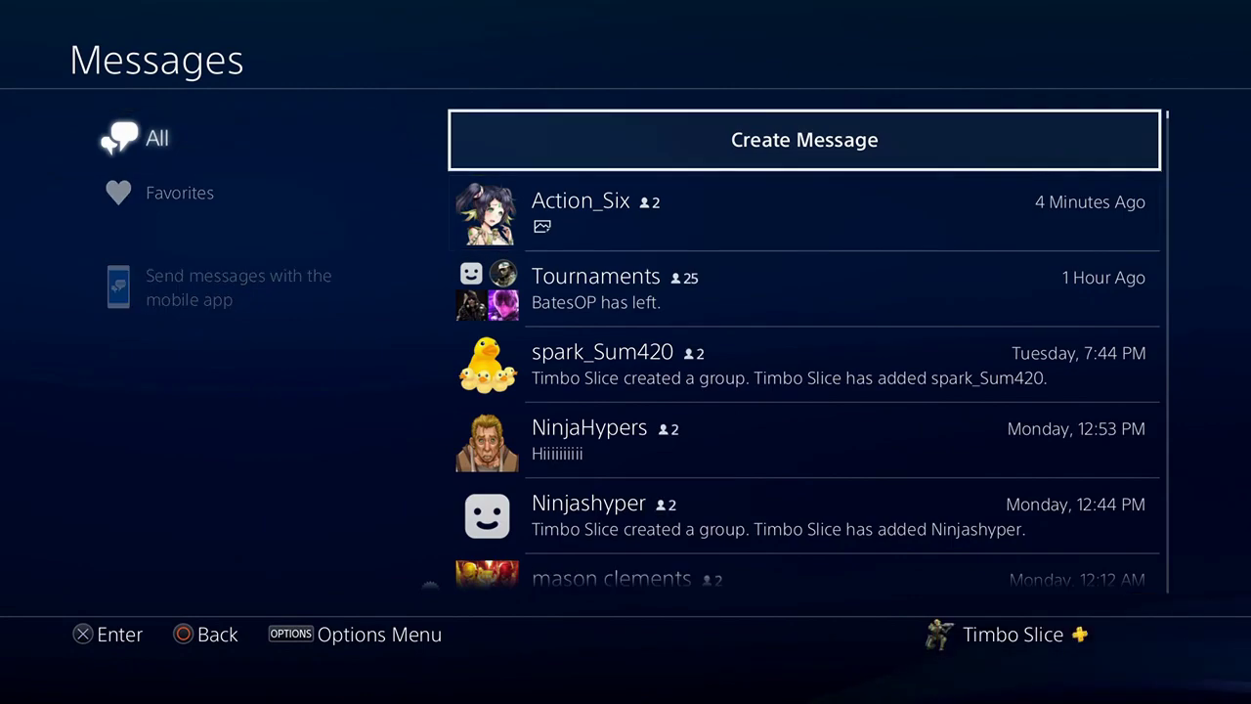
key(Return)
- Search the players for "yt" in the recipient selection
key(Up)
key(Right)
key(Return)
key(Left)
key(Return)
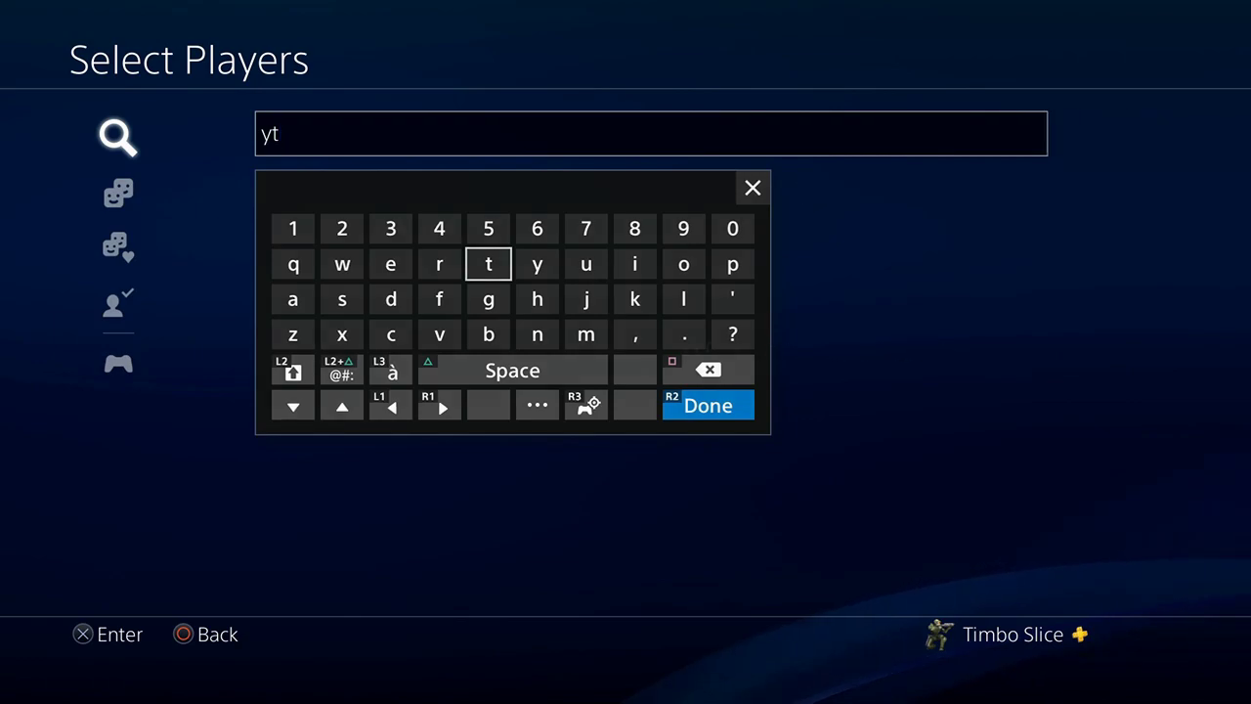
key(Escape)
key(Down)
key(Right)
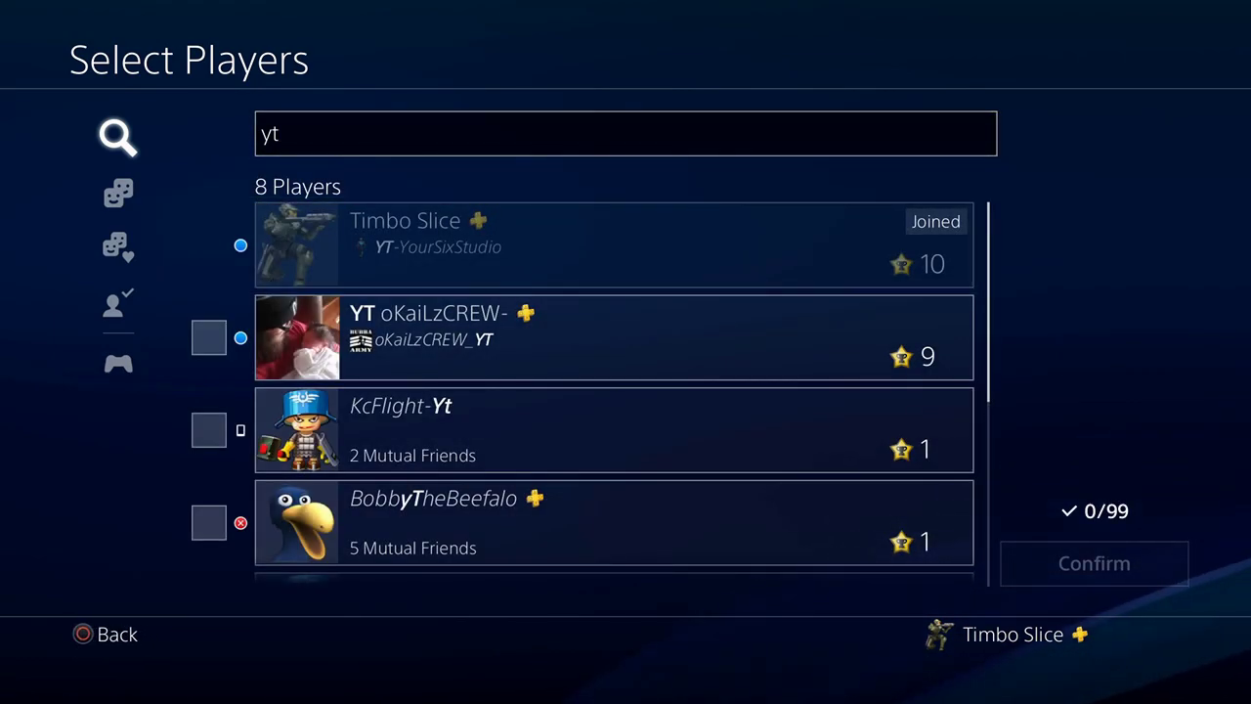
- Replace the player search text with "action" and run the search
key(Up)
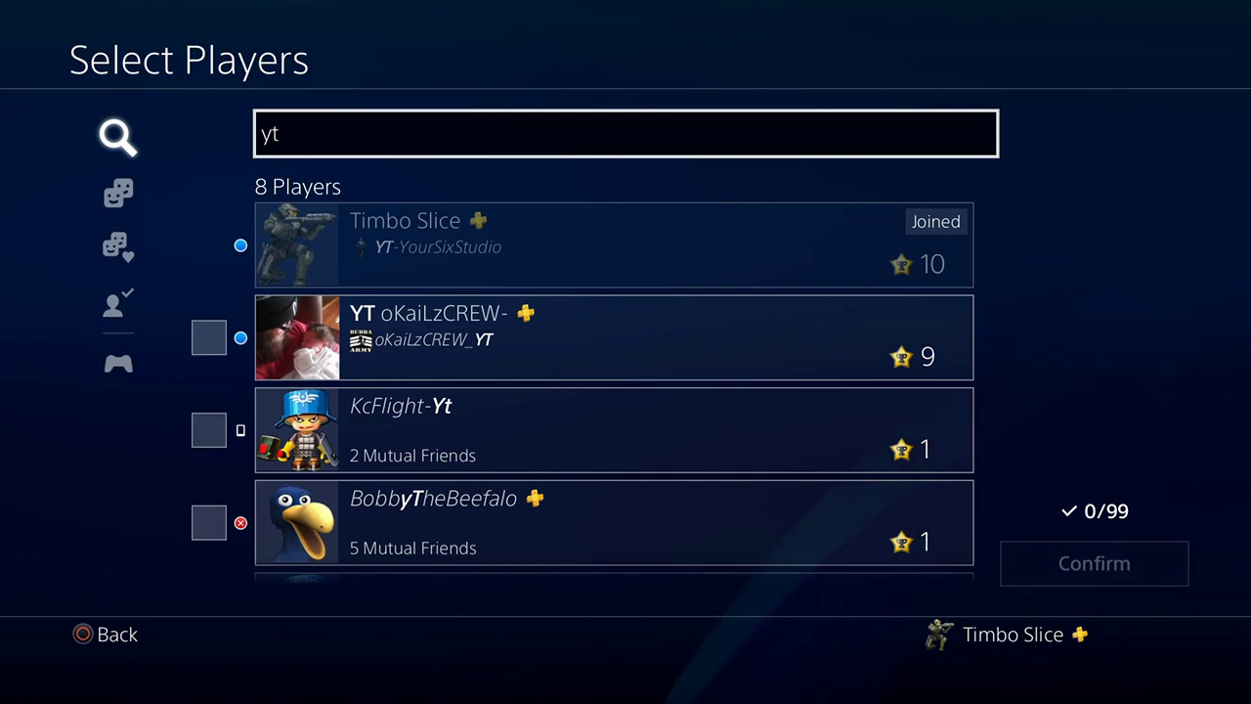
key(Return)
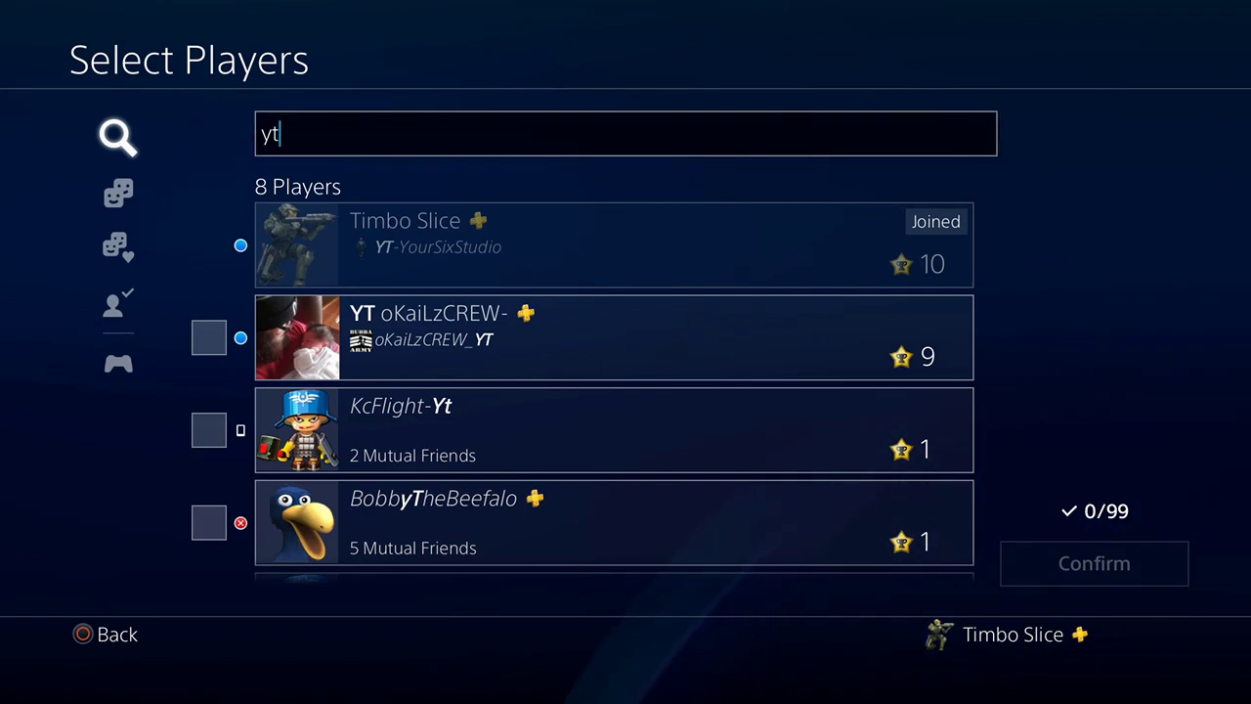
key(BackSpace)
key(BackSpace)
text(ac)
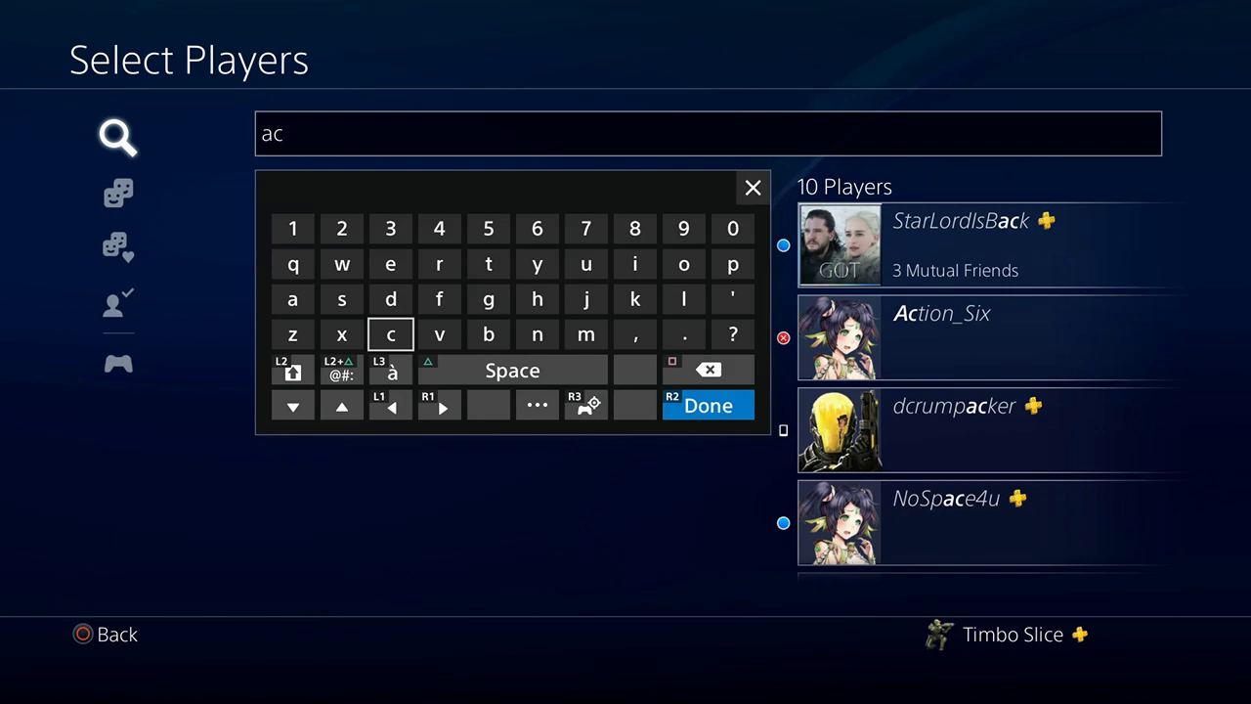
text(c)
key(Up)
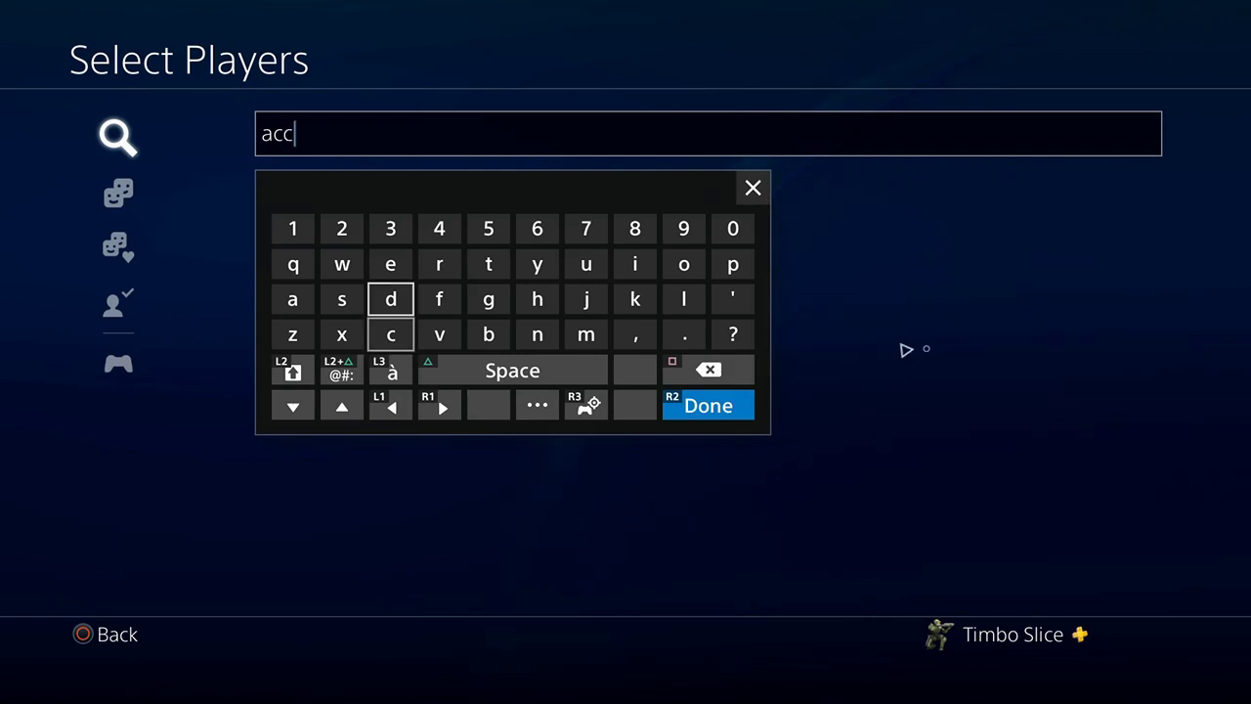
text(t)
key(Right)
key(Right)
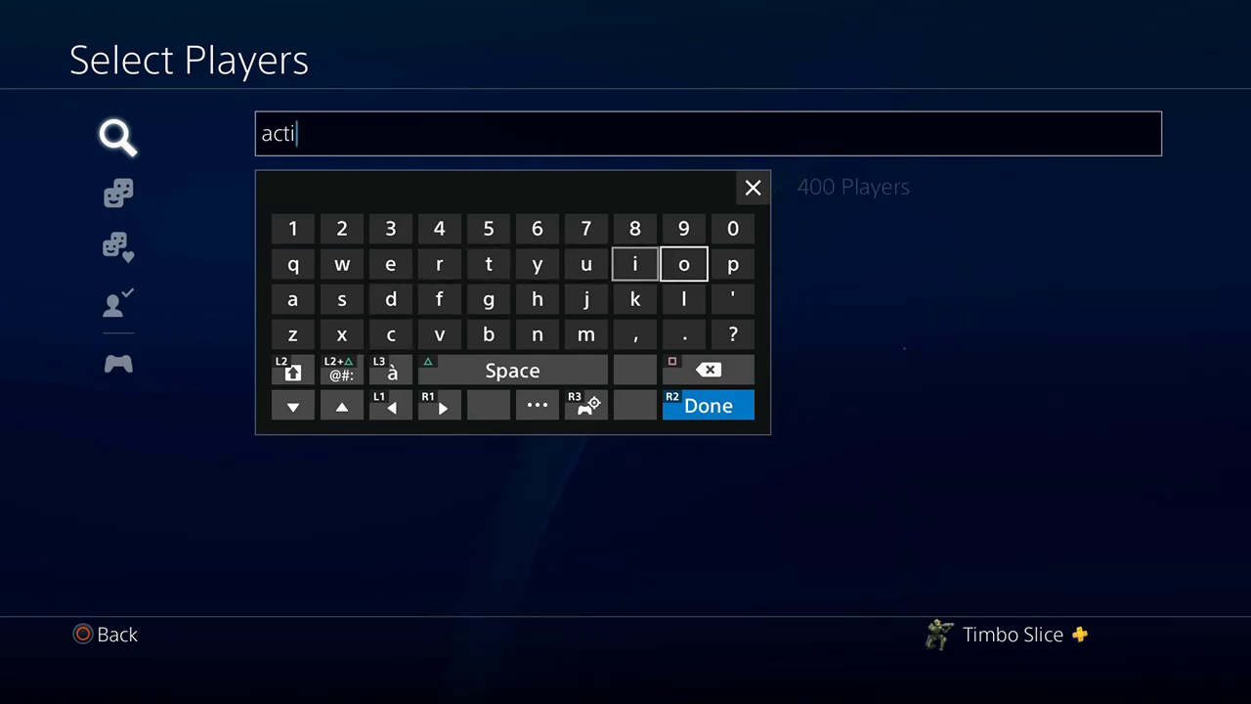
text(io)
key(Left)
key(Left)
key(Down)
text(n)
key(Return)
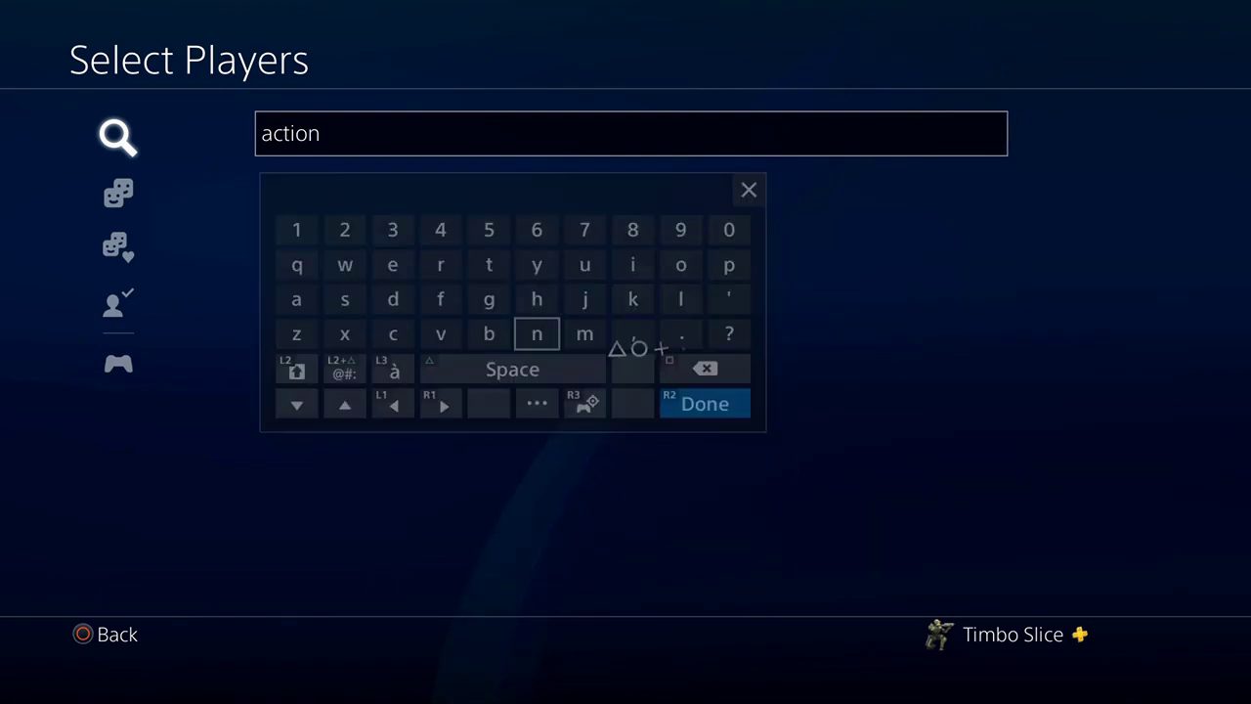
- Select the first player in the search results and confirm that player as the message recipient
key(Down)
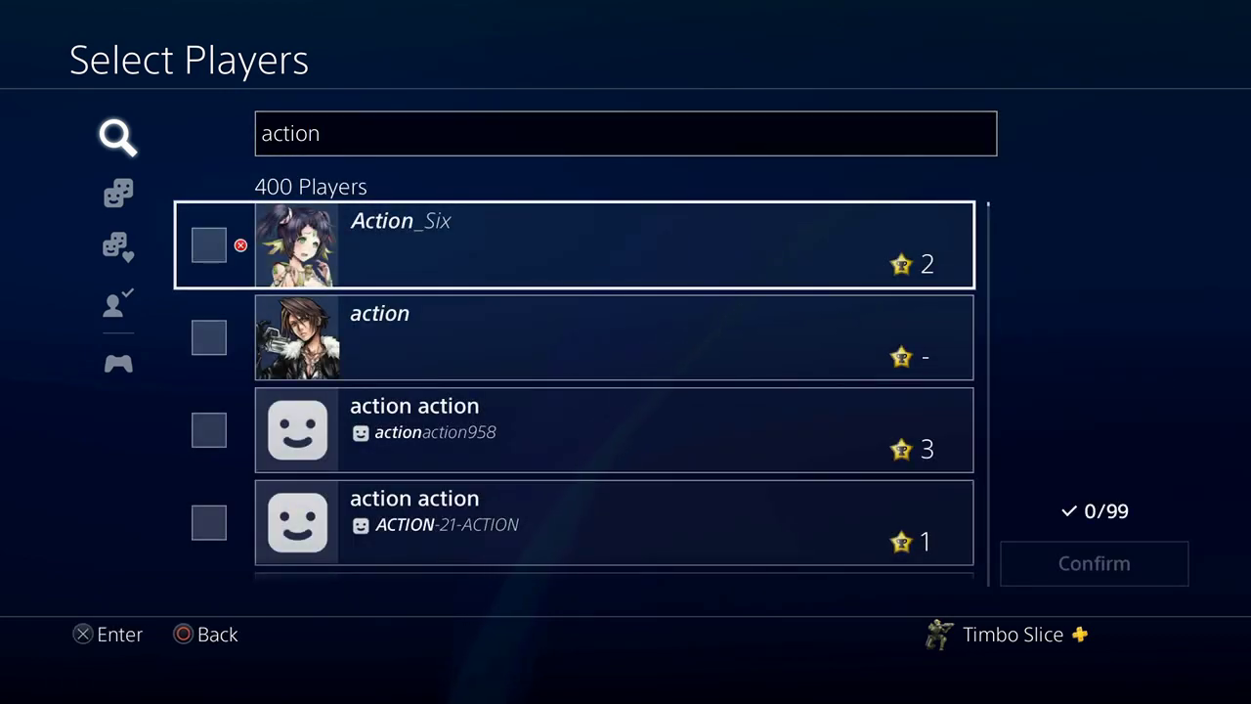
key(Return)
key(Right)
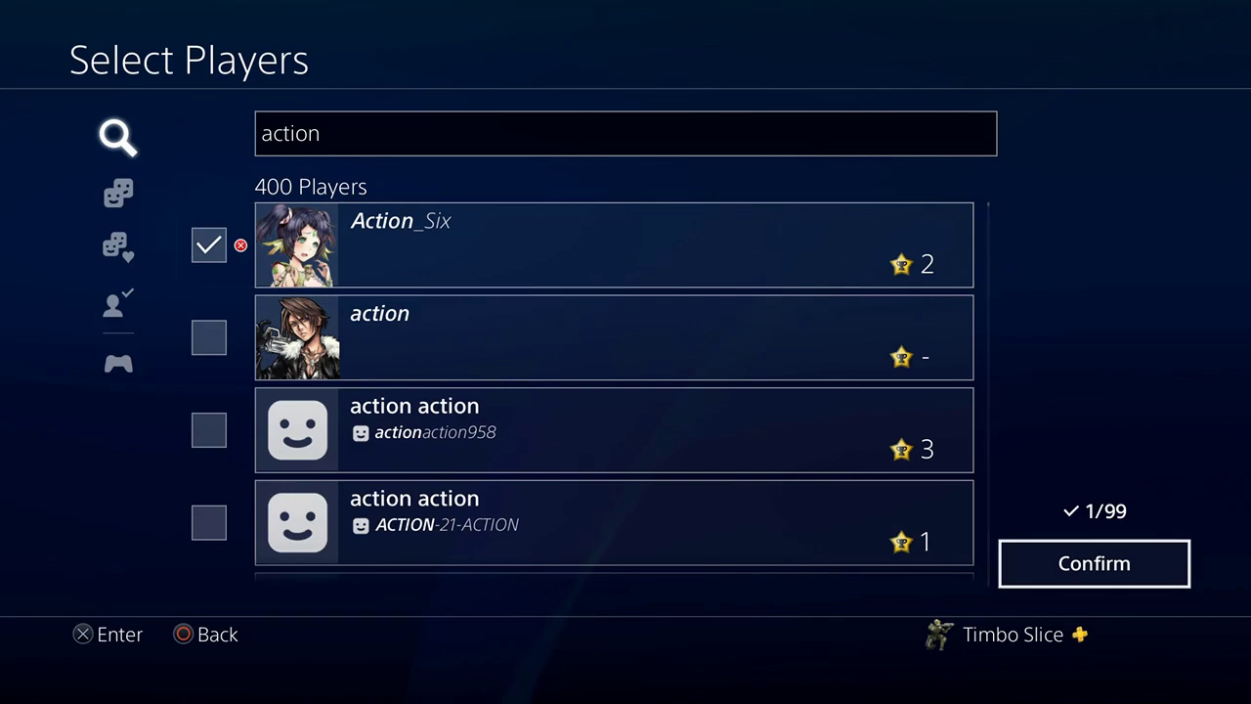
key(Return)
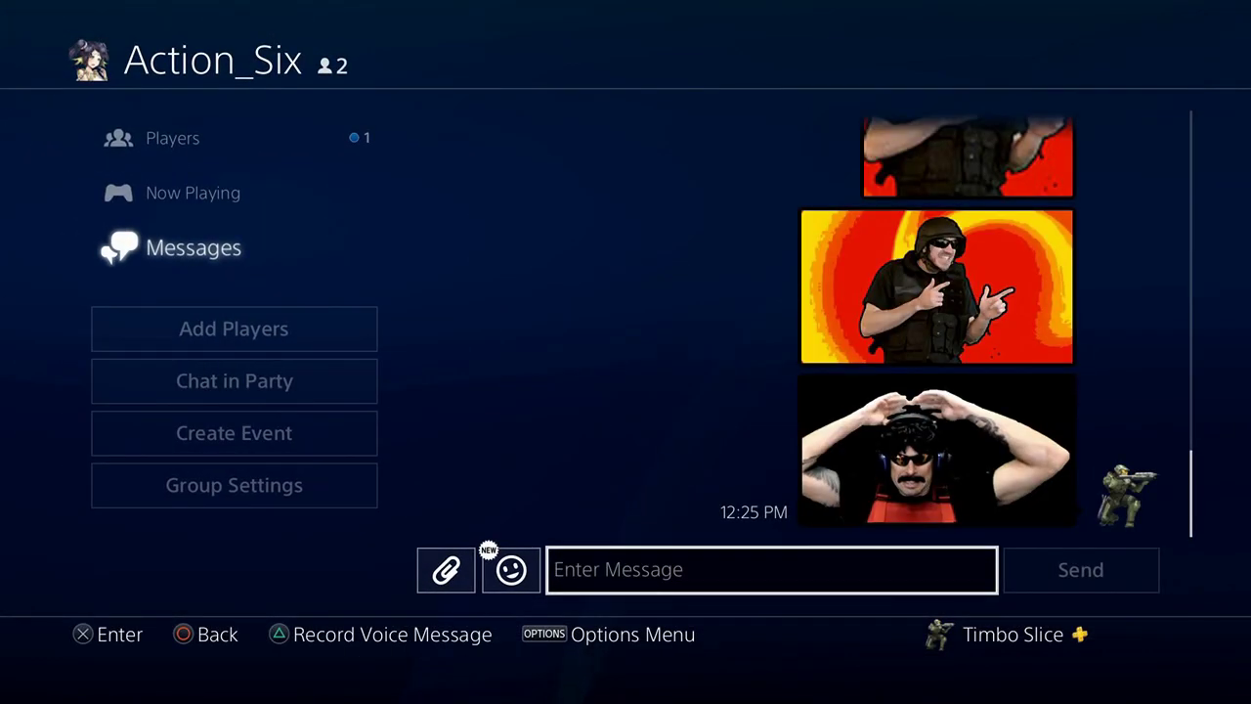
- Look through the images in the conversation, up to the 5/2/2019 start and back down to the latest ones
key(Up)
key(Up)
key(Up)
key(Up)
key(Up)
key(Up)
key(Up)
key(Up)
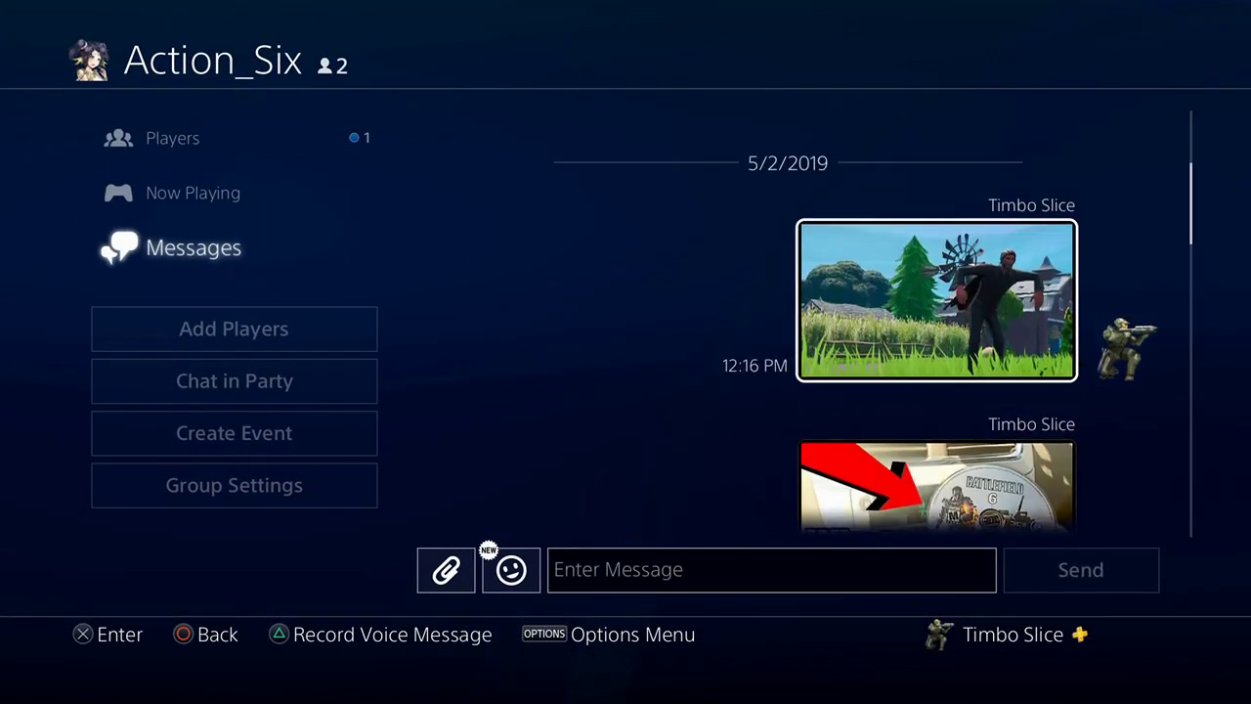
key(Down)
key(Down)
key(Down)
key(Down)
key(Down)
key(Down)
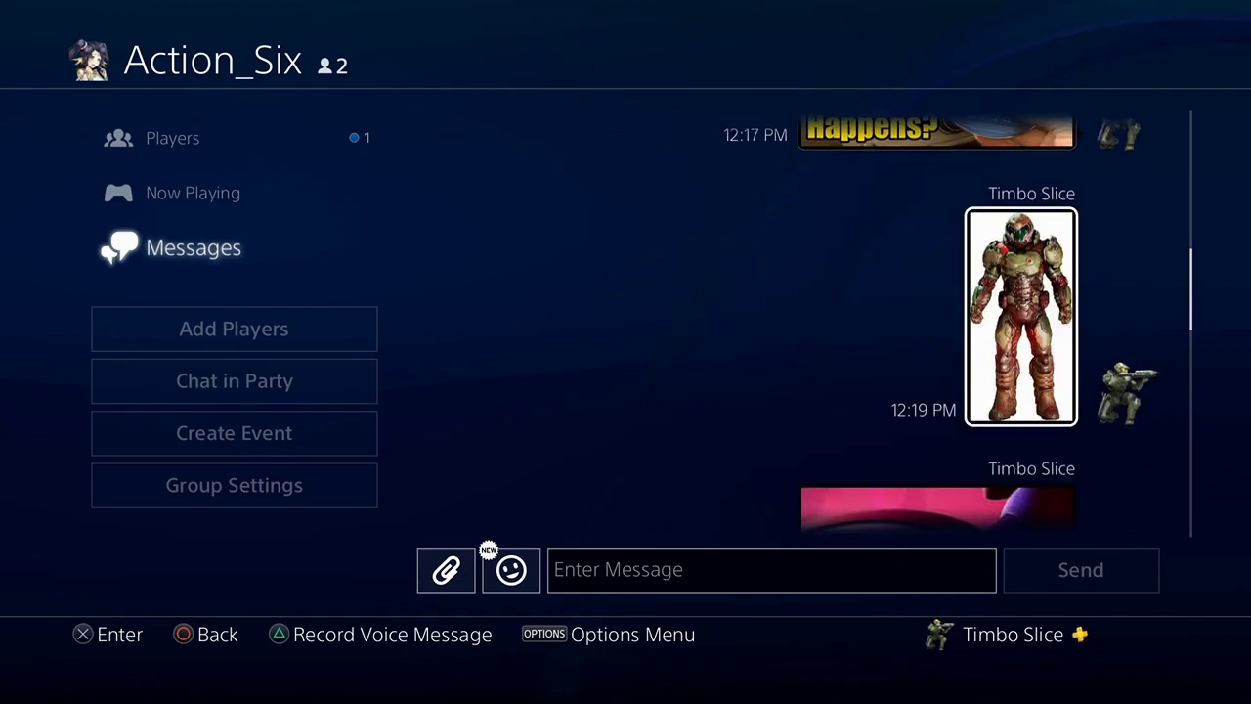
key(Down)
key(Down)
key(Down)
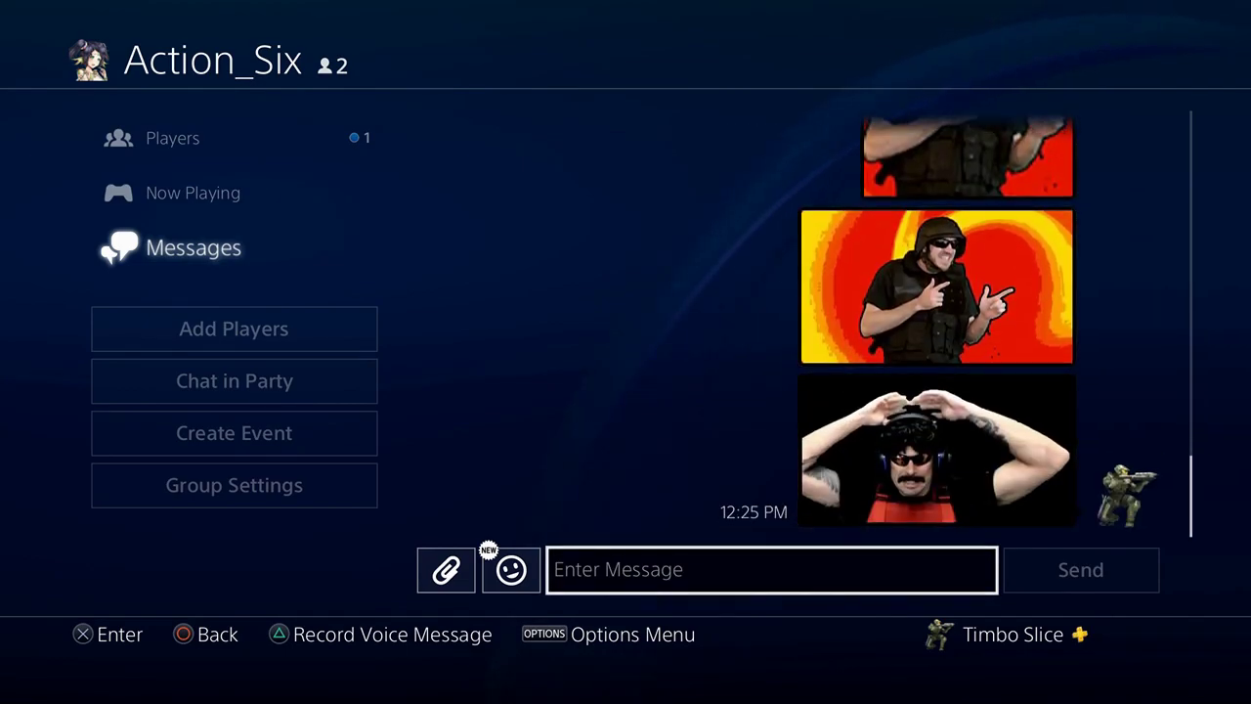
- Start attaching a screenshot to the message and bring up the gallery of saved screenshots
key(Left)
key(Return)
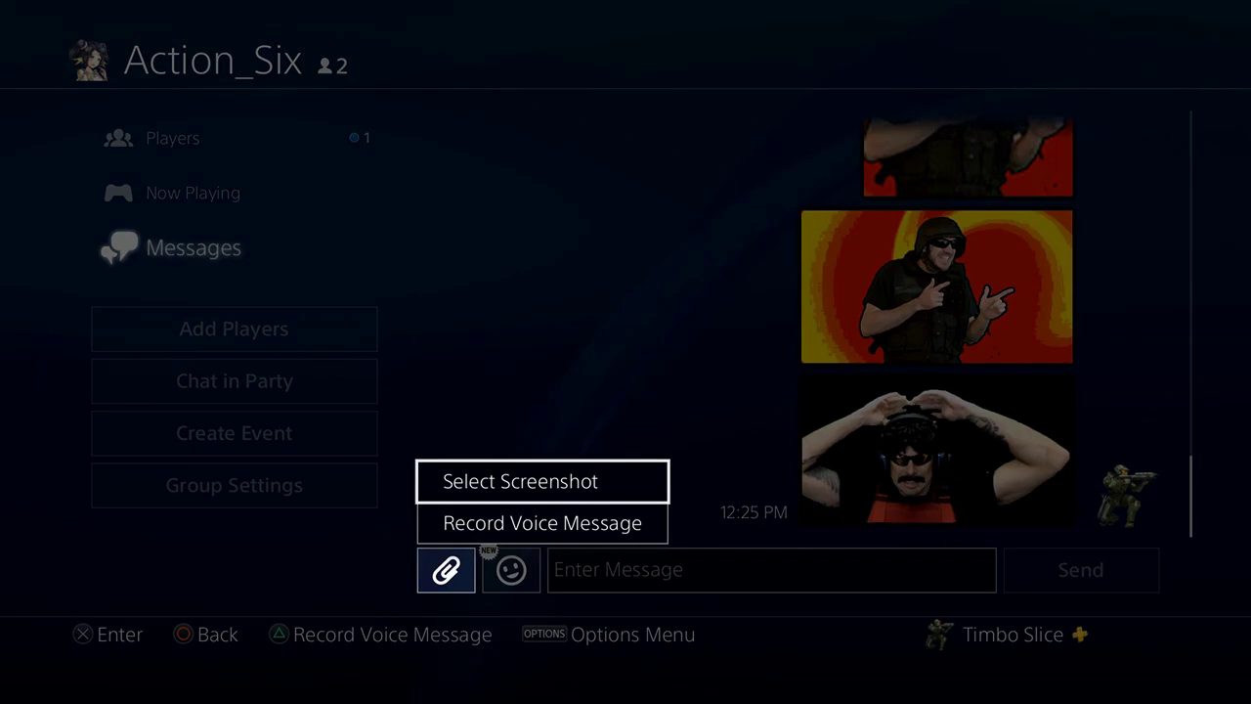
key(Return)
key(Return)
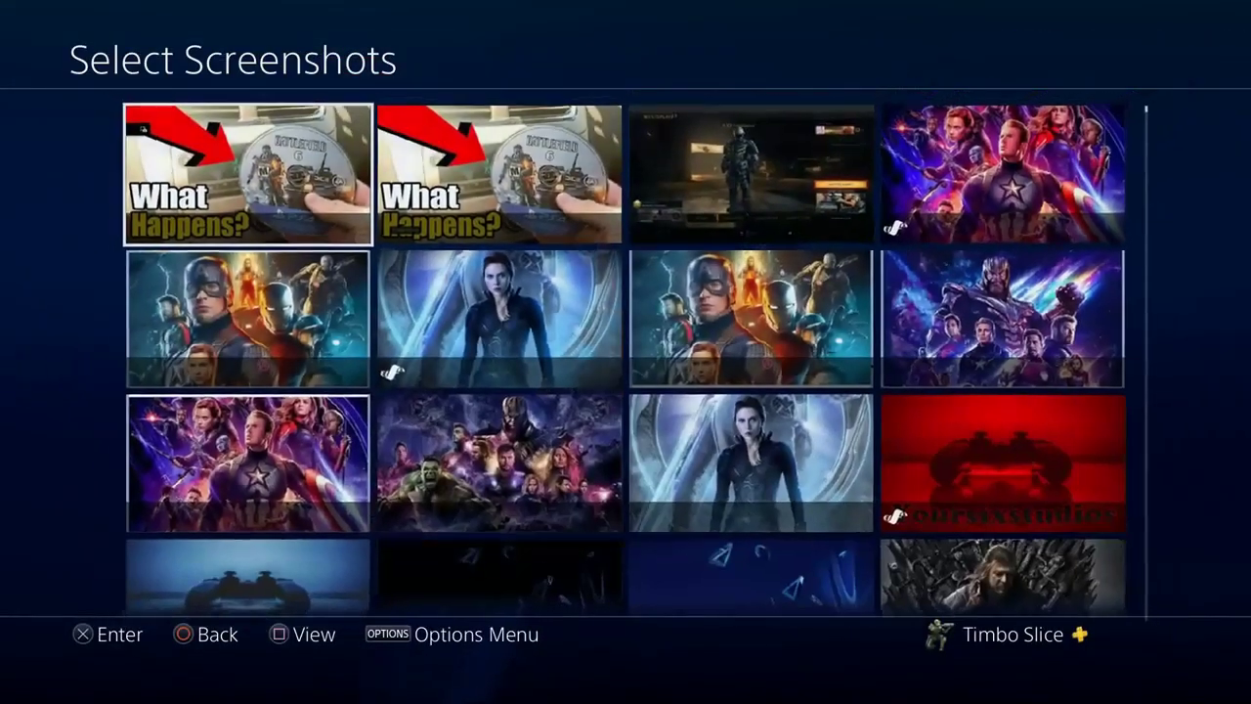
- Browse the saved screenshots for an image to send
key(Right)
key(Right)
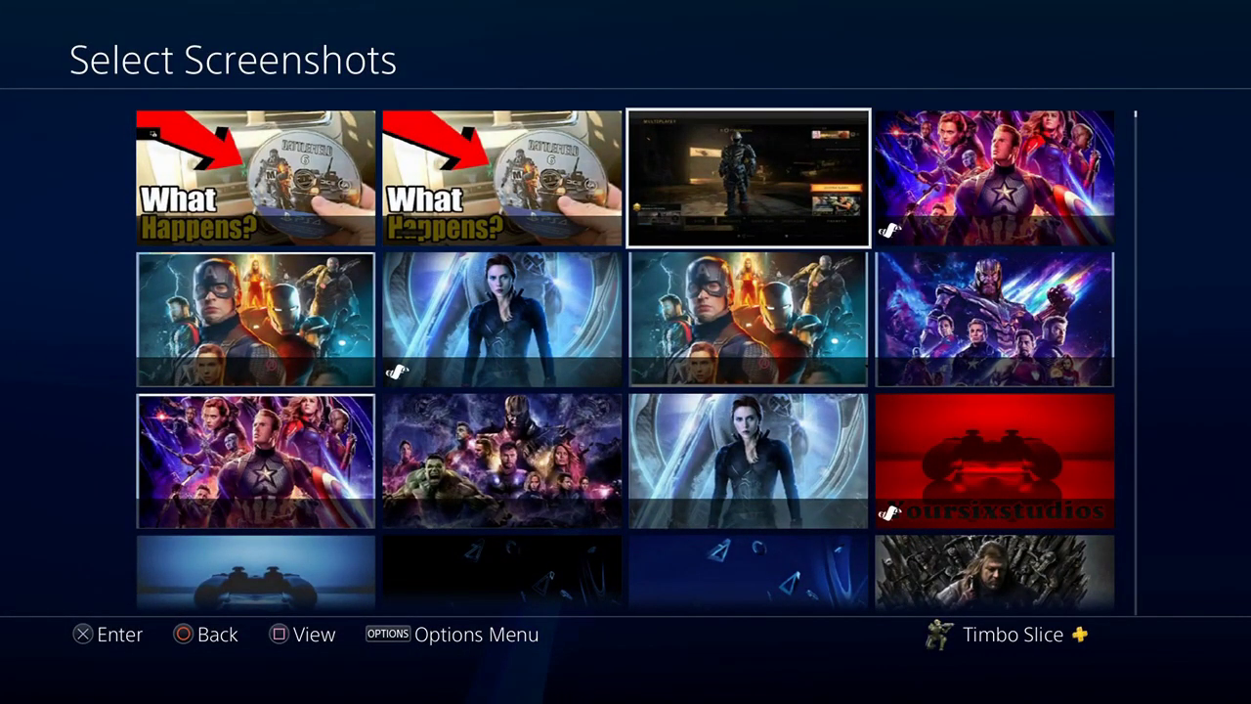
key(Down)
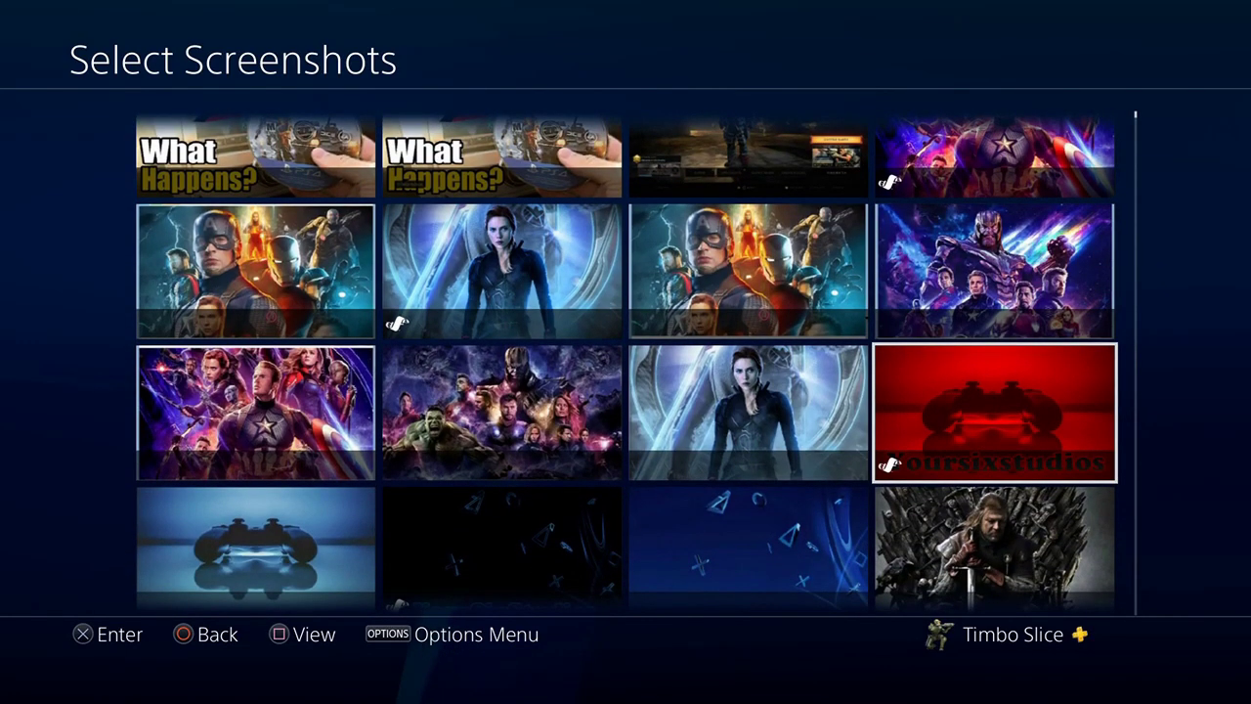
key(Down)
key(Left)
key(Down)
key(Down)
key(Down)
key(Down)
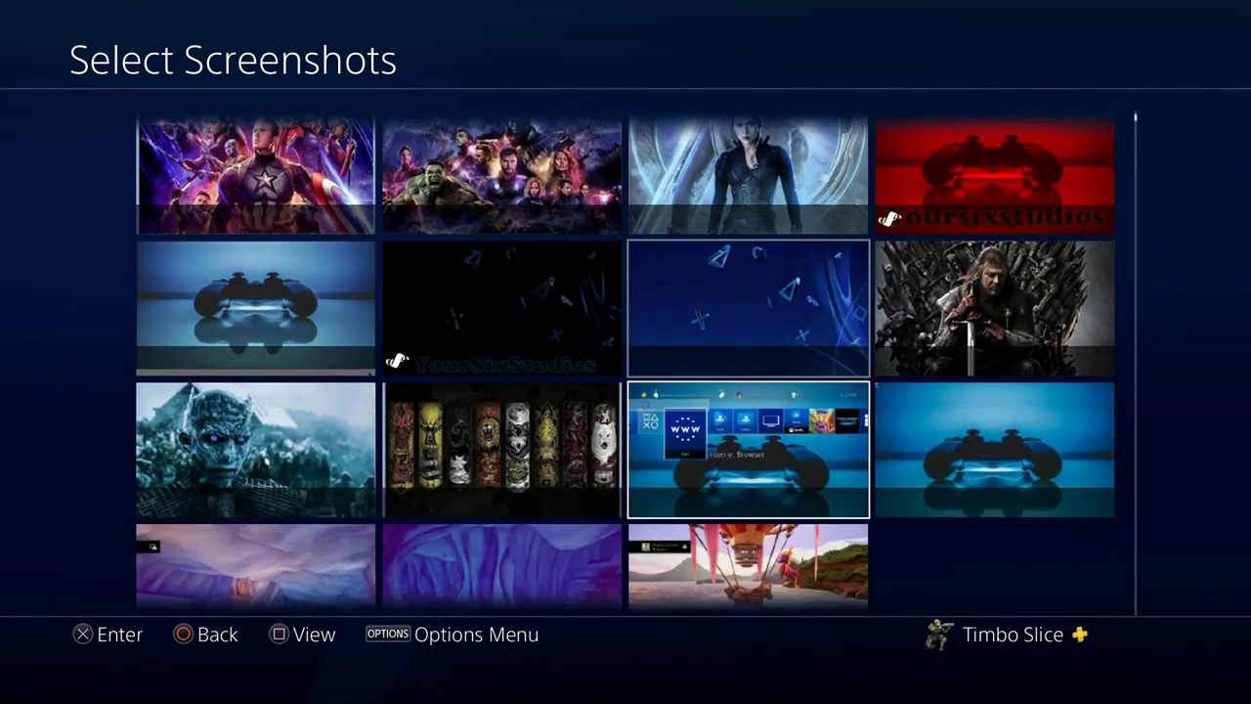
key(Left)
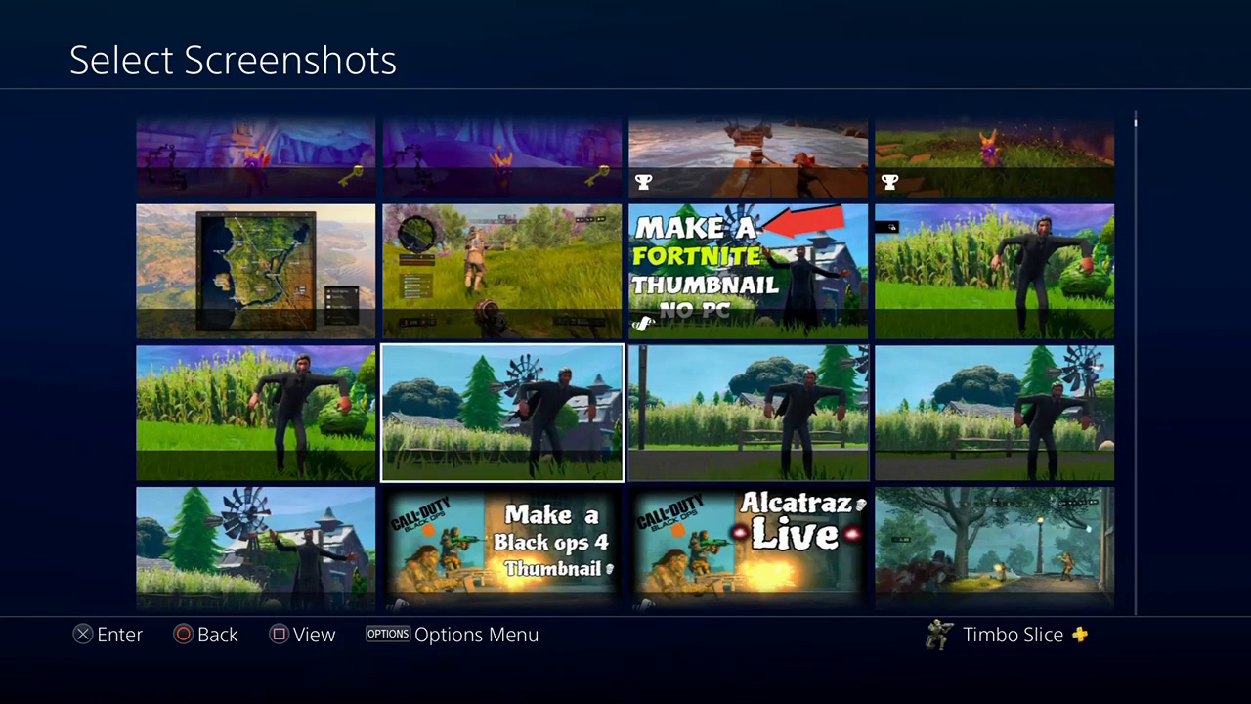
key(Left)
key(Down)
key(Down)
key(Right)
key(Right)
key(Right)
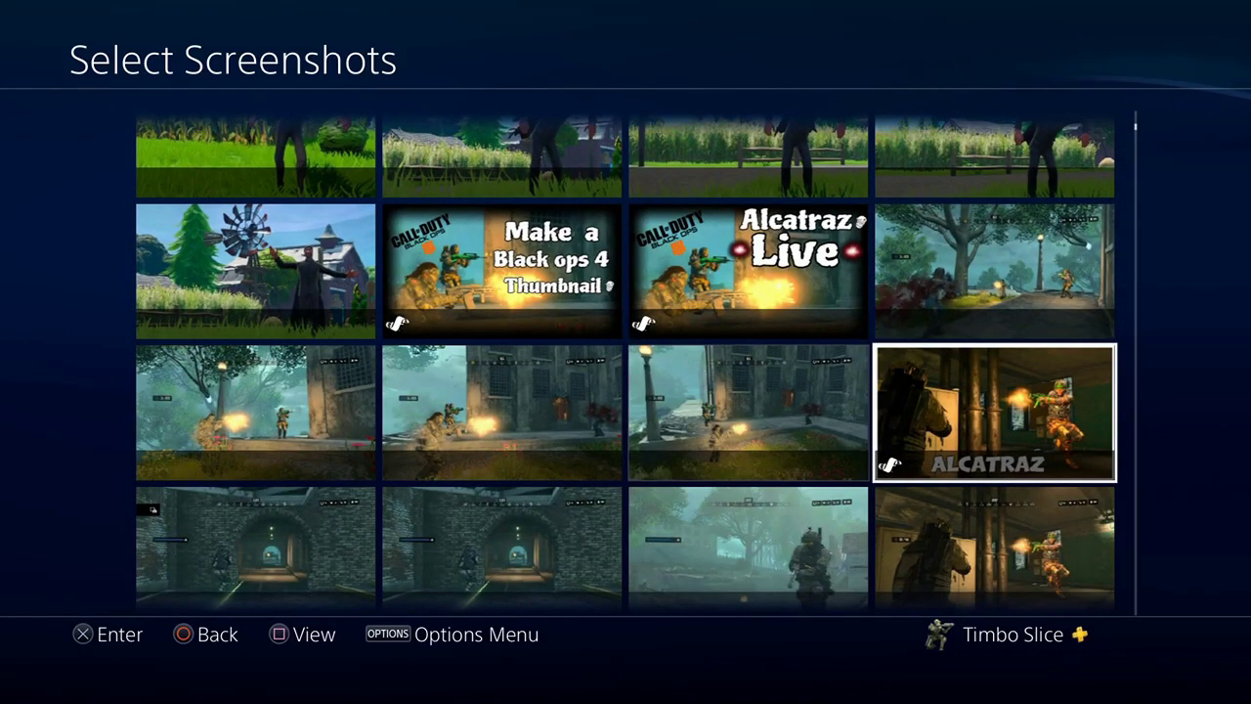
key(Down)
key(Down)
key(Down)
key(Down)
key(Down)
key(Down)
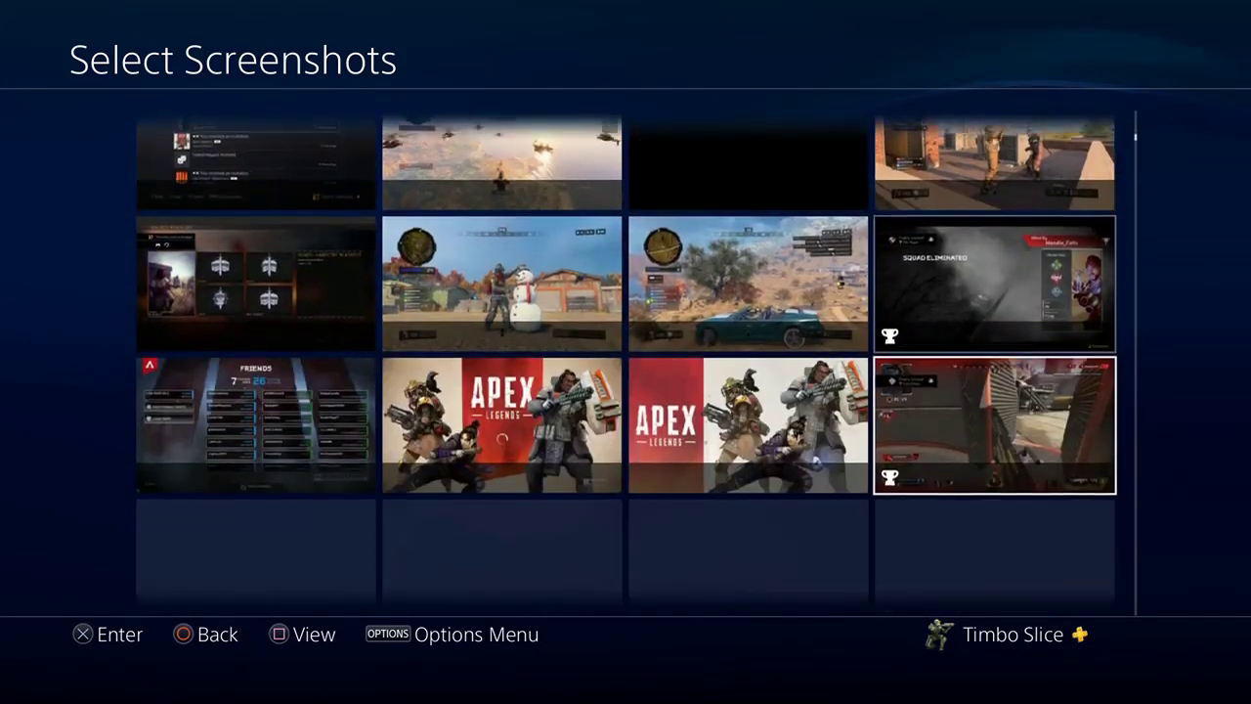
key(Down)
key(Left)
key(Left)
key(Down)
key(Down)
key(Down)
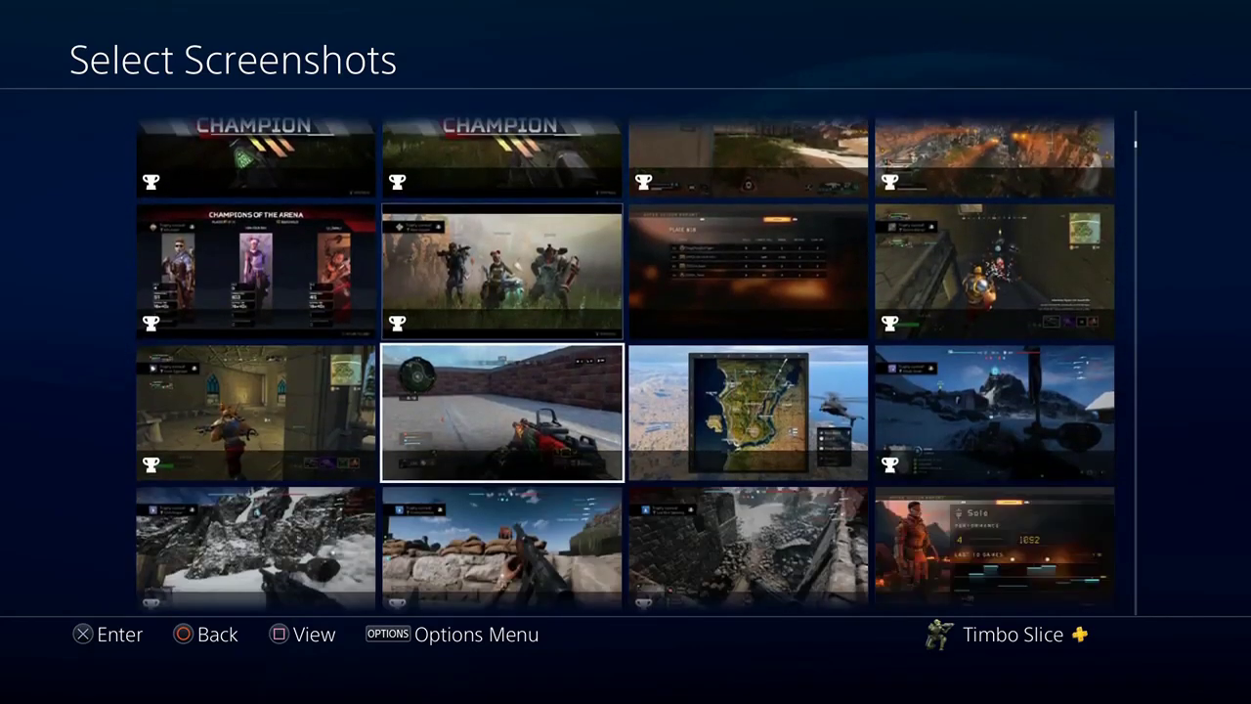
key(Down)
key(Down)
key(Down)
key(Down)
key(Down)
- Attach the red controller screenshot to the message and send it
key(Right)
key(Right)
key(Return)
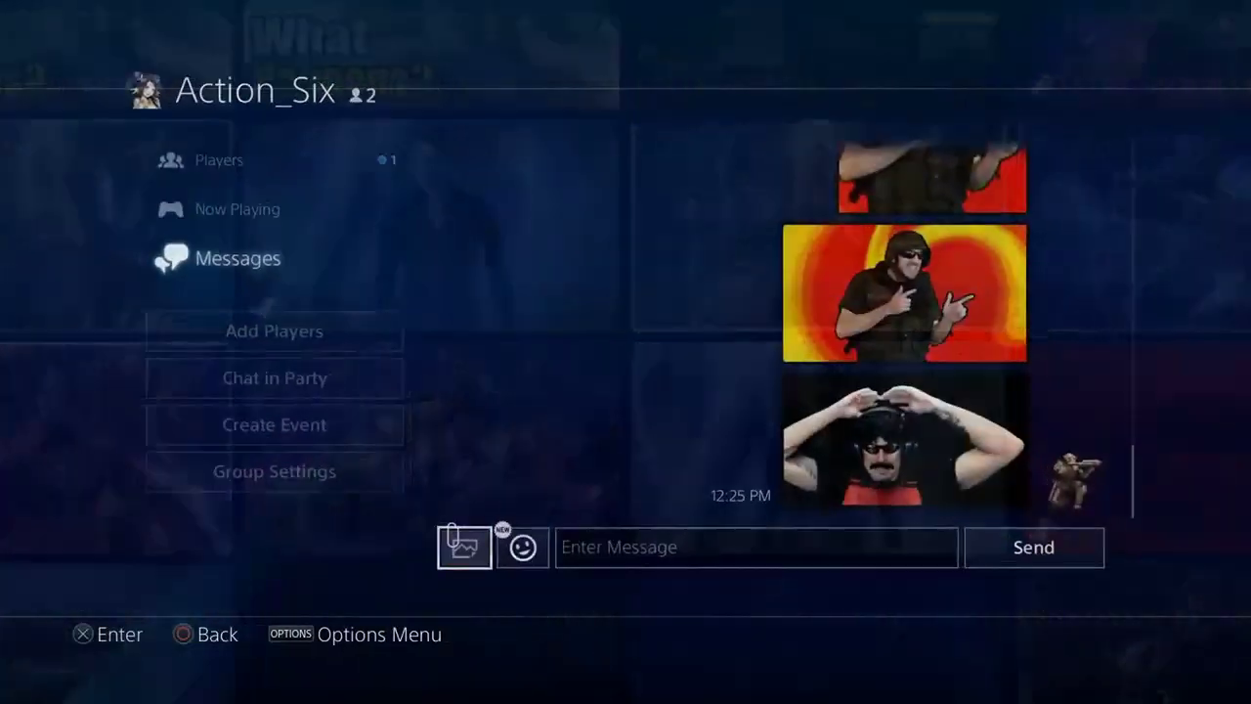
key(Right)
key(Right)
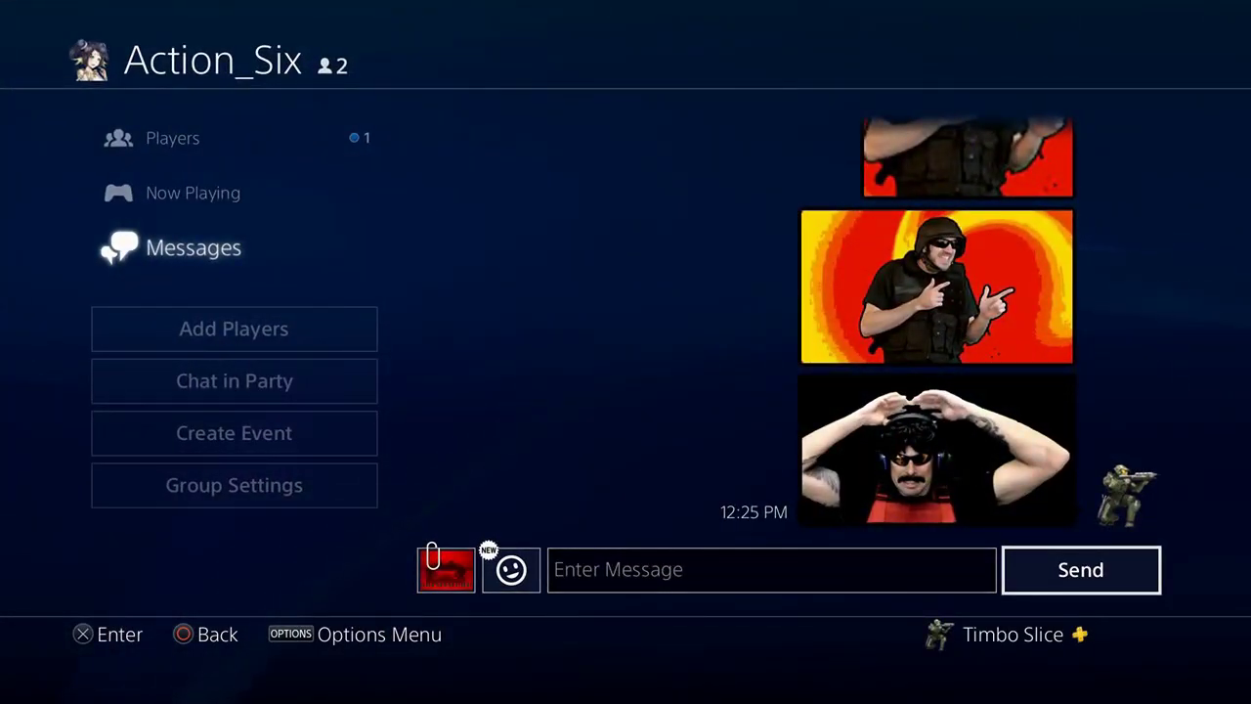
key(Return)
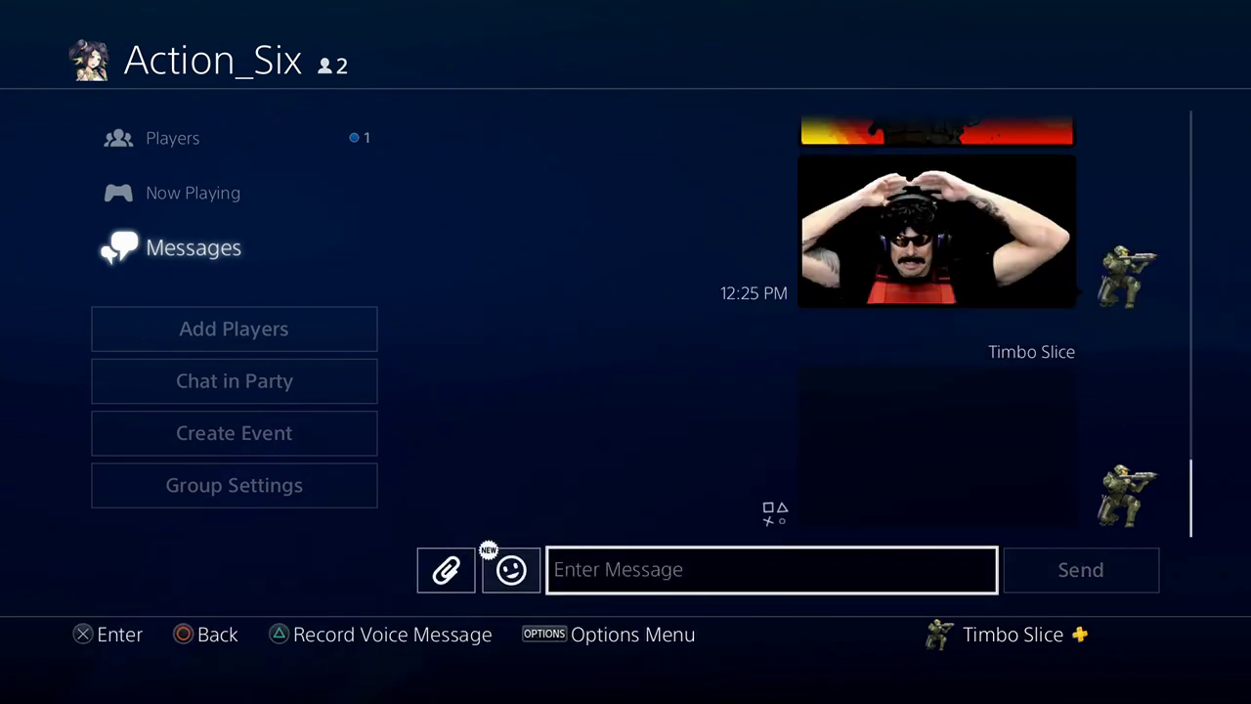
key(Up)
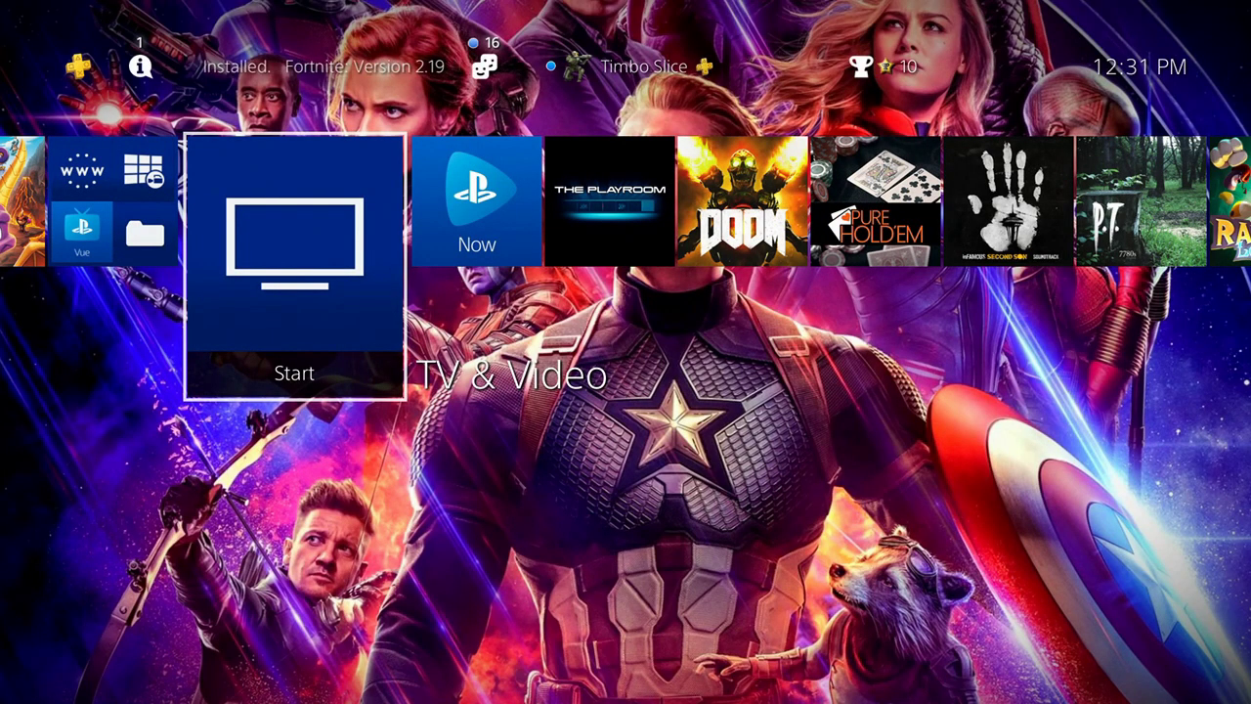
- Open the Library at the far end of the home screen
key(Right)
key(Right)
key(Right)
key(Right)
key(Right)
key(Right)
key(Right)
key(Right)
key(Right)
key(Right)
key(Right)
key(Right)
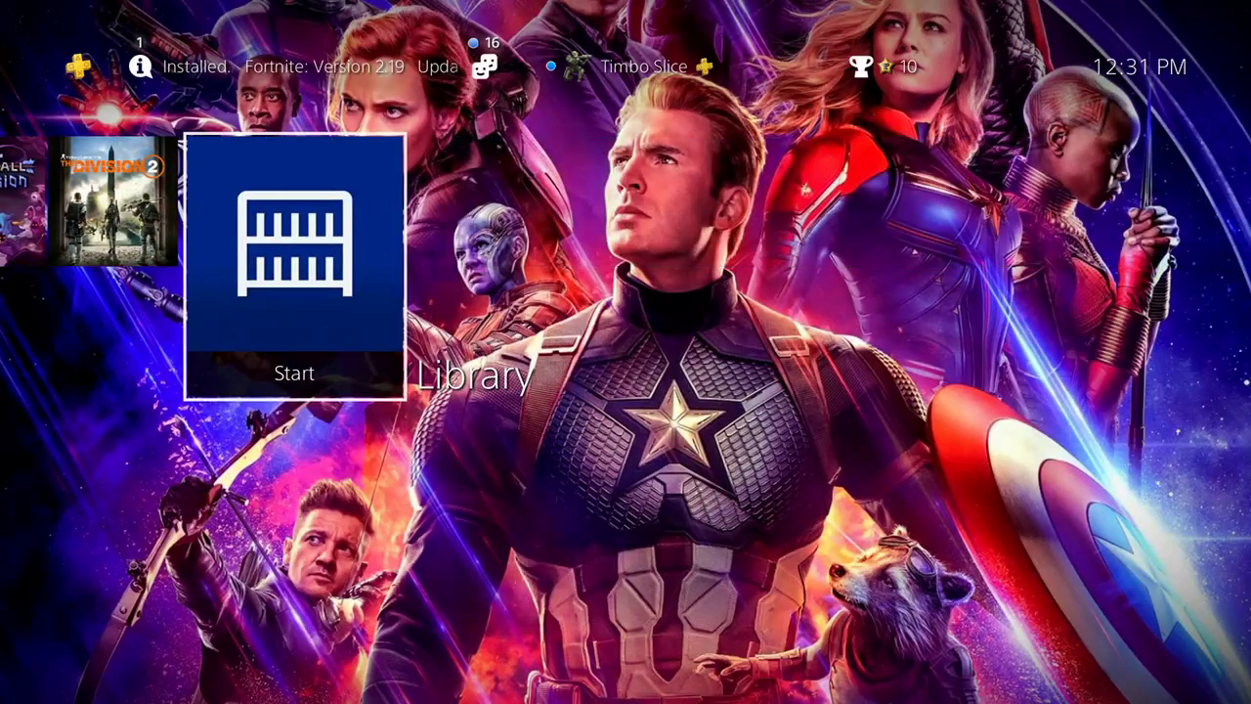
key(Return)
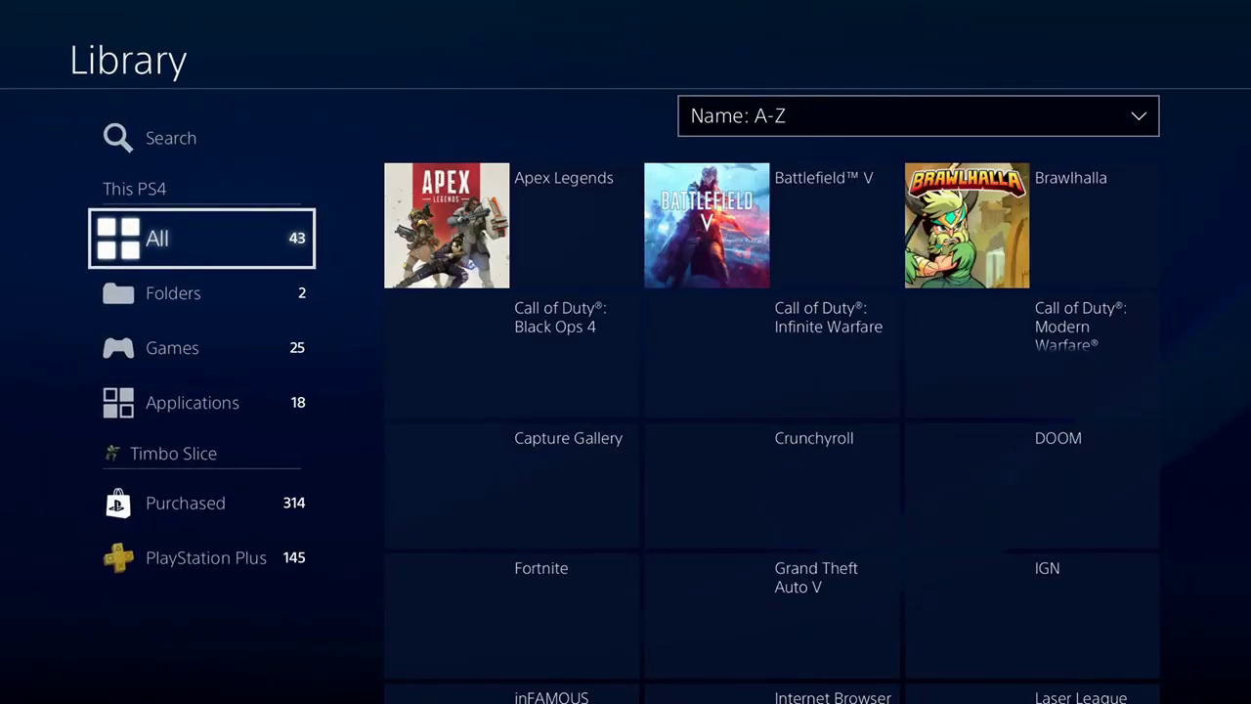
- Show the Applications category of the Library and move into its list of apps
key(Down)
key(Down)
key(Down)
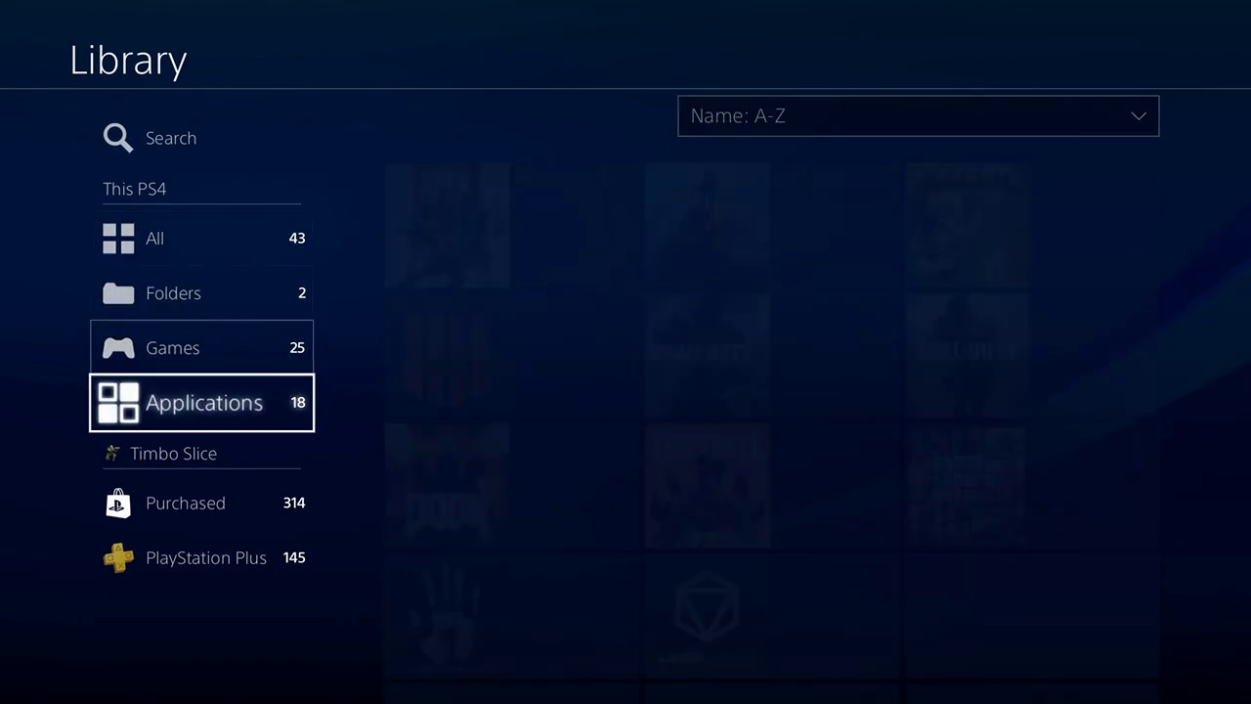
key(Right)
key(Right)
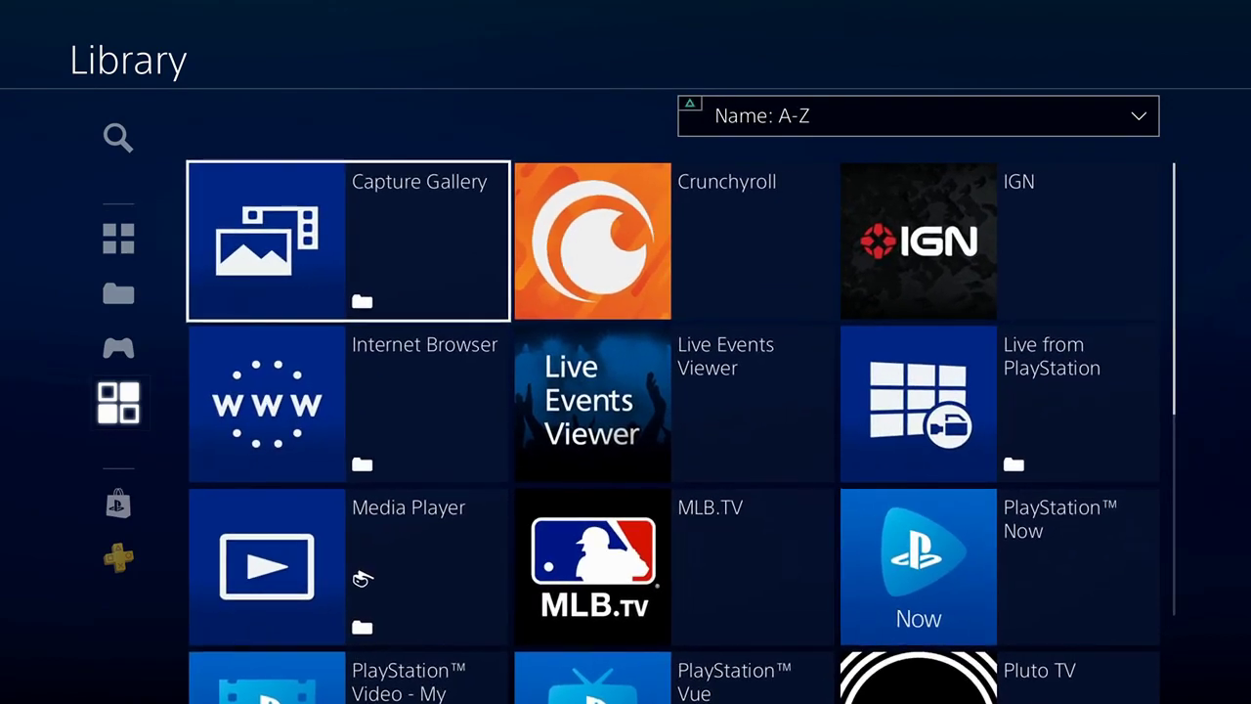
- Look through the applications down to the last rows and return to Capture Gallery at the start
key(Down)
key(Down)
key(Down)
key(Down)
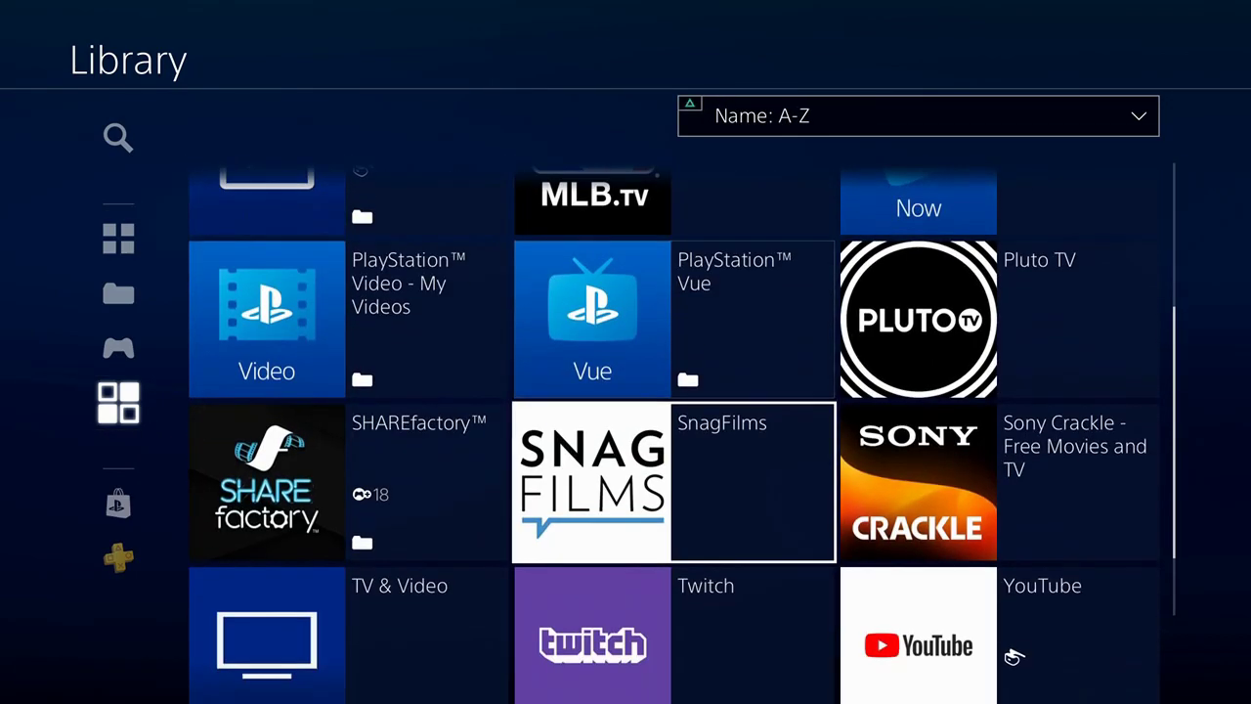
key(Down)
key(Left)
key(Up)
key(Up)
key(Up)
key(Up)
key(Up)
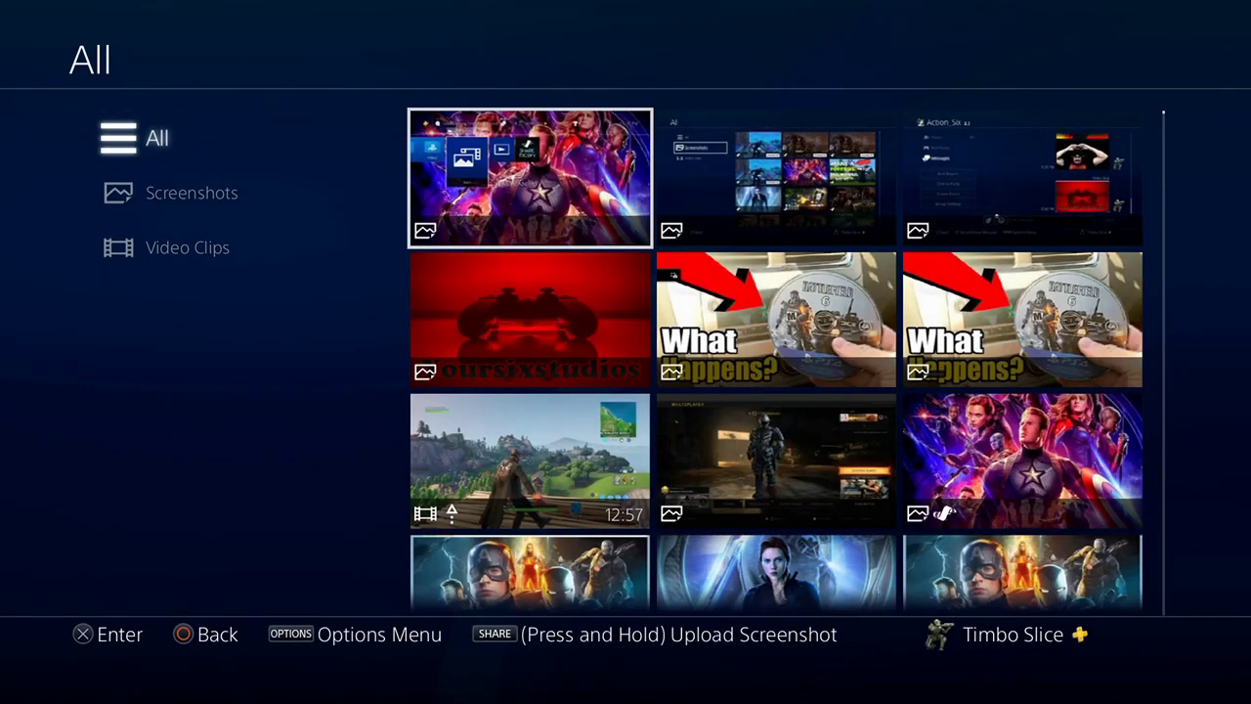
- Switch to SHAREfactory and look at the saved screenshots it offers for a project
key(Right)
key(Right)
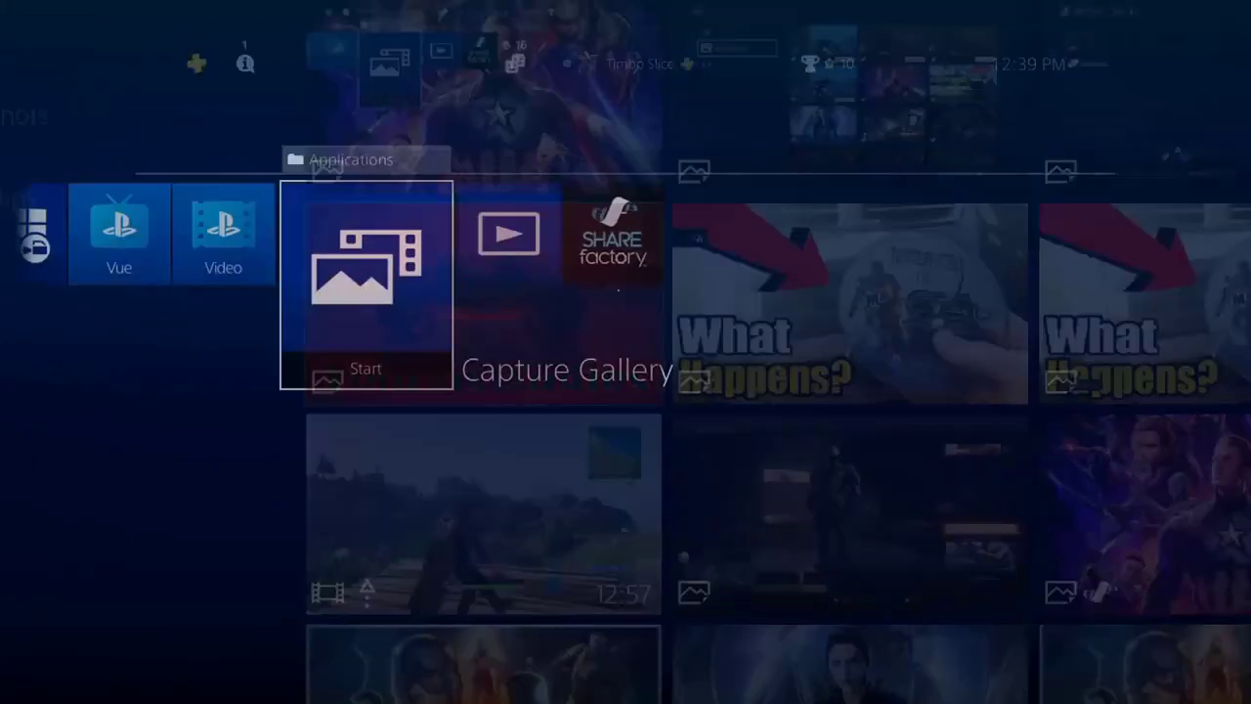
key(Right)
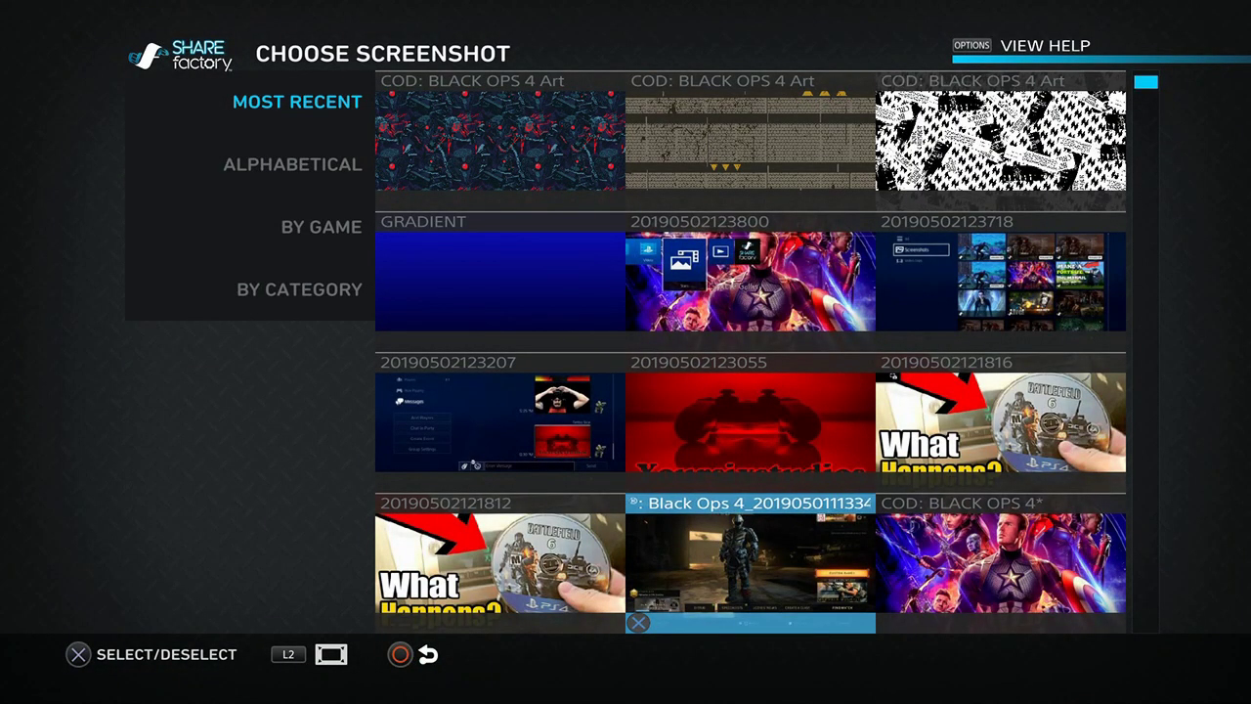
key(Right)
key(Escape)
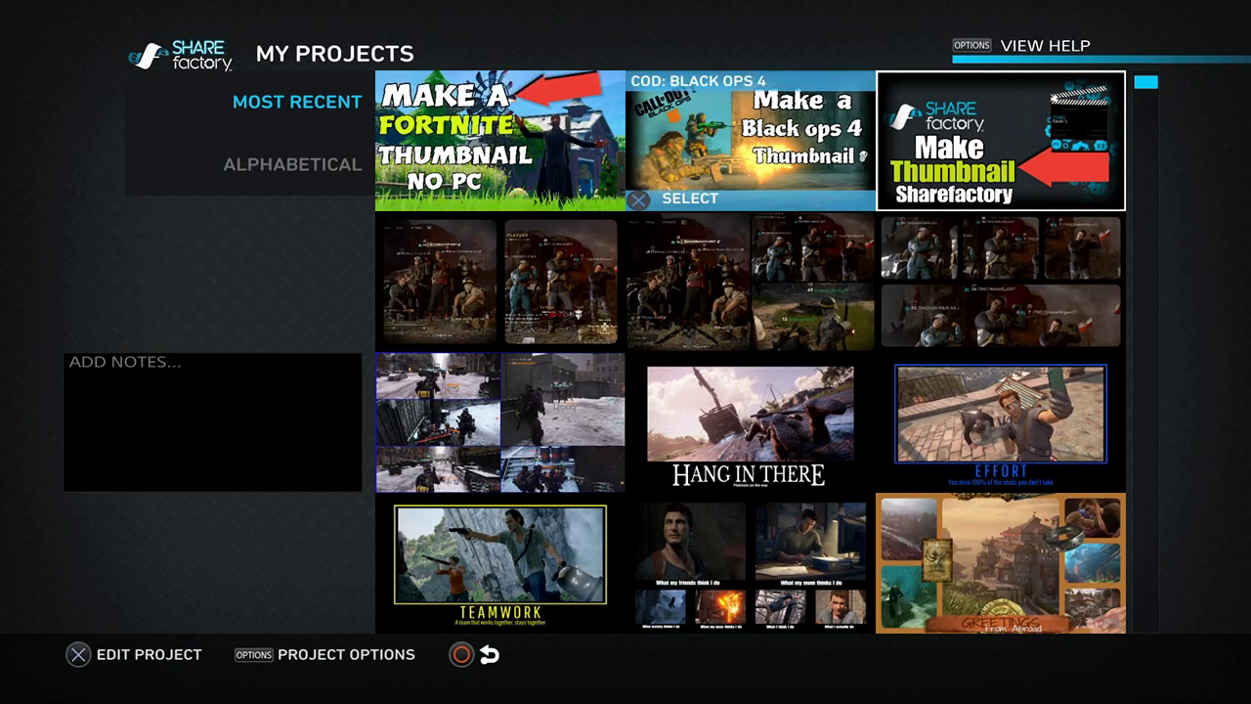
- Look through the saved thumbnails and collages in My Projects
key(Left)
key(Right)
key(Right)
key(Left)
key(Left)
key(Down)
key(Down)
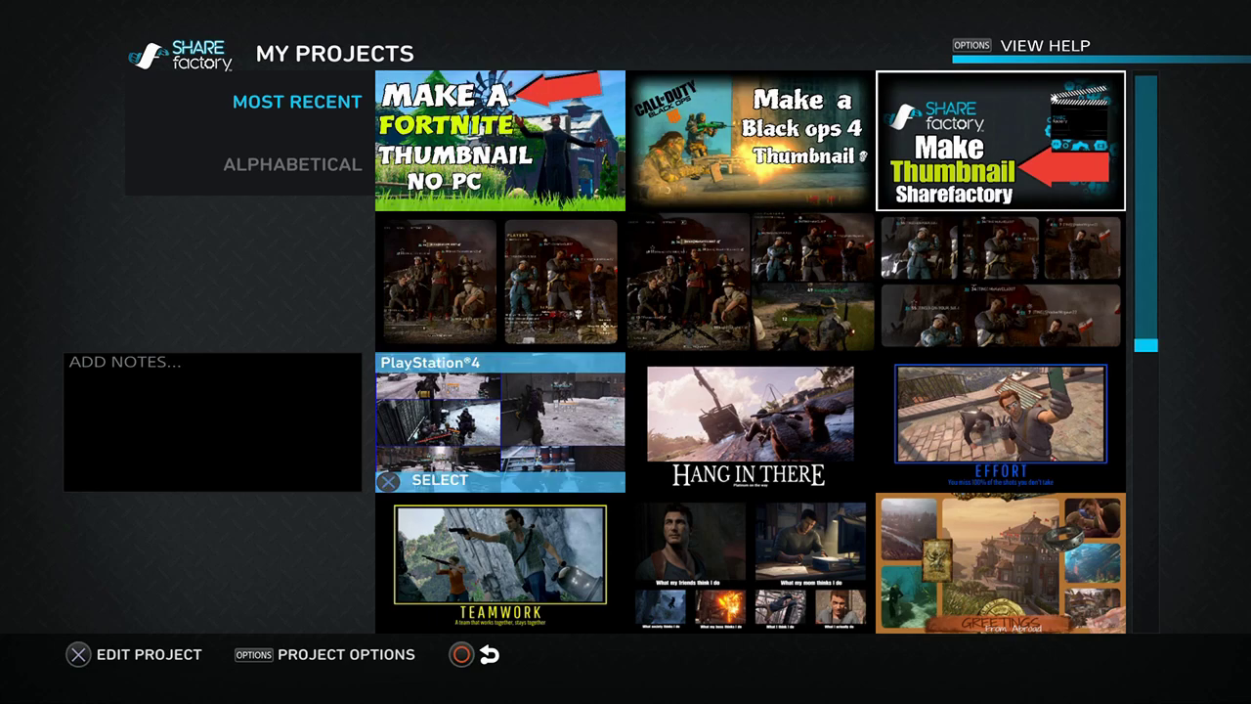
key(Up)
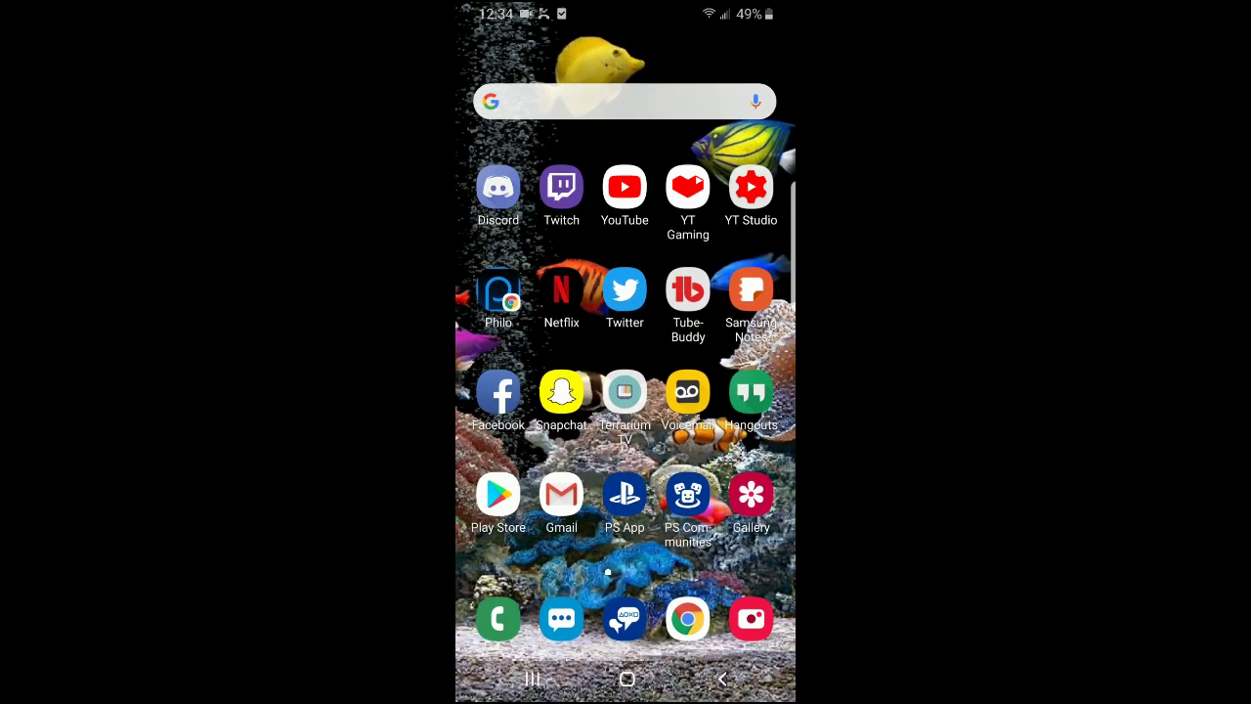
- Switch to the phone's Play Store and search for "playstation messenger" to find the PlayStation Messages app
click(498, 496)
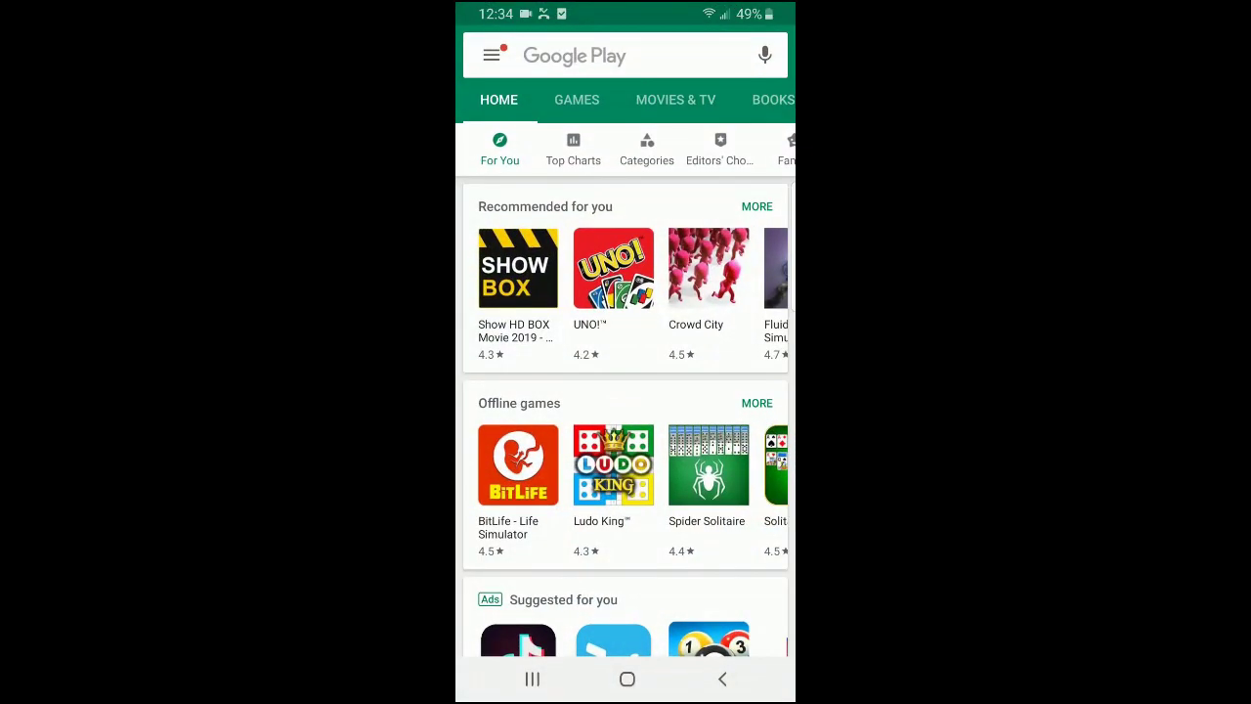
scroll(626, 391, down, 2)
scroll(626, 391, up, 2)
click(586, 56)
text(plays)
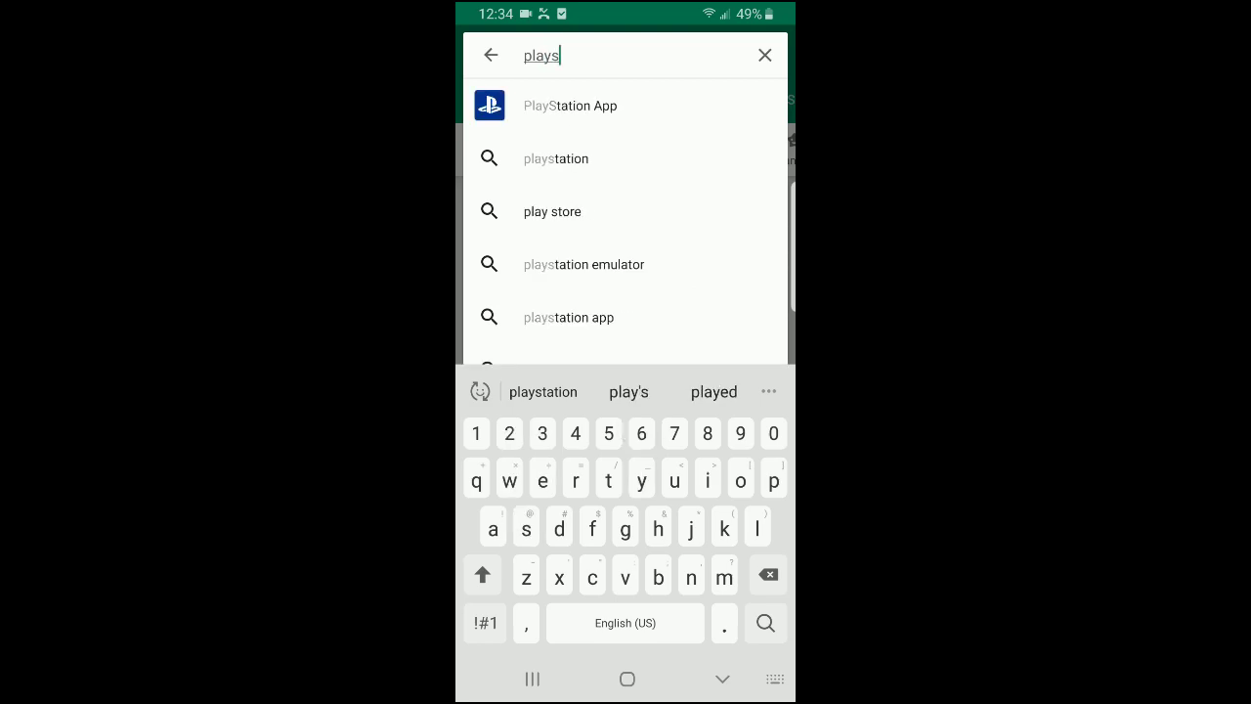
text(tatio)
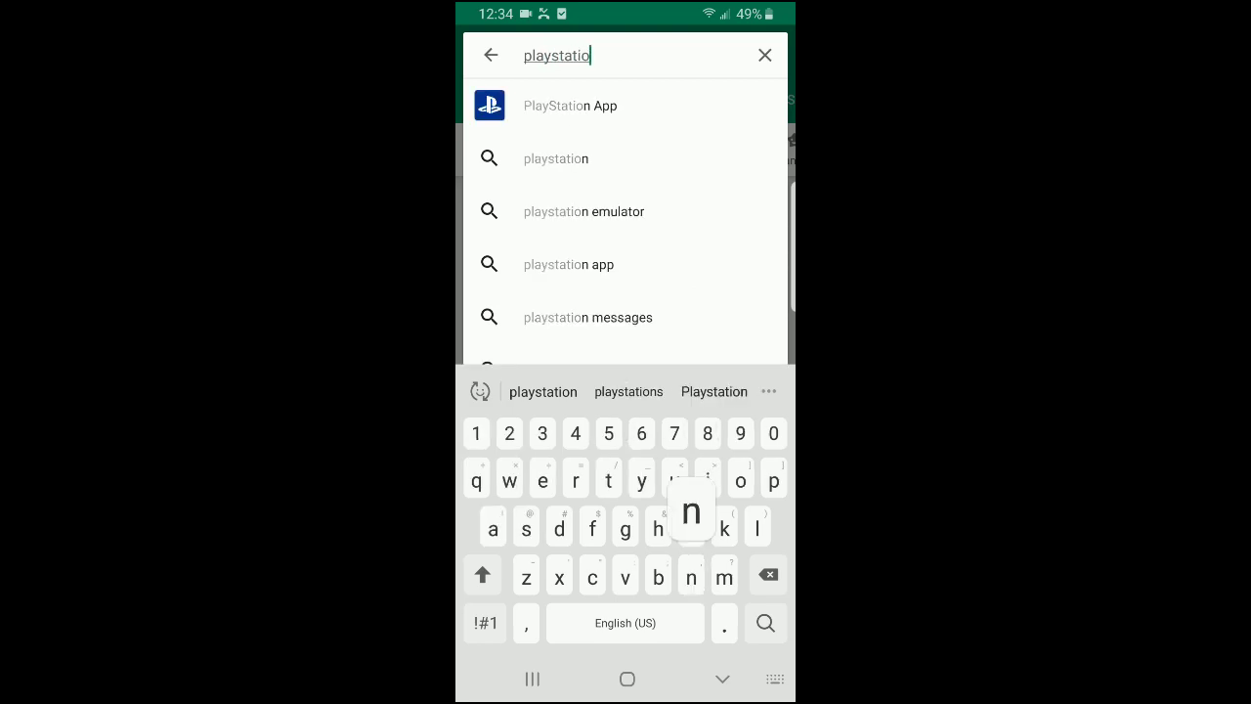
text(n messe)
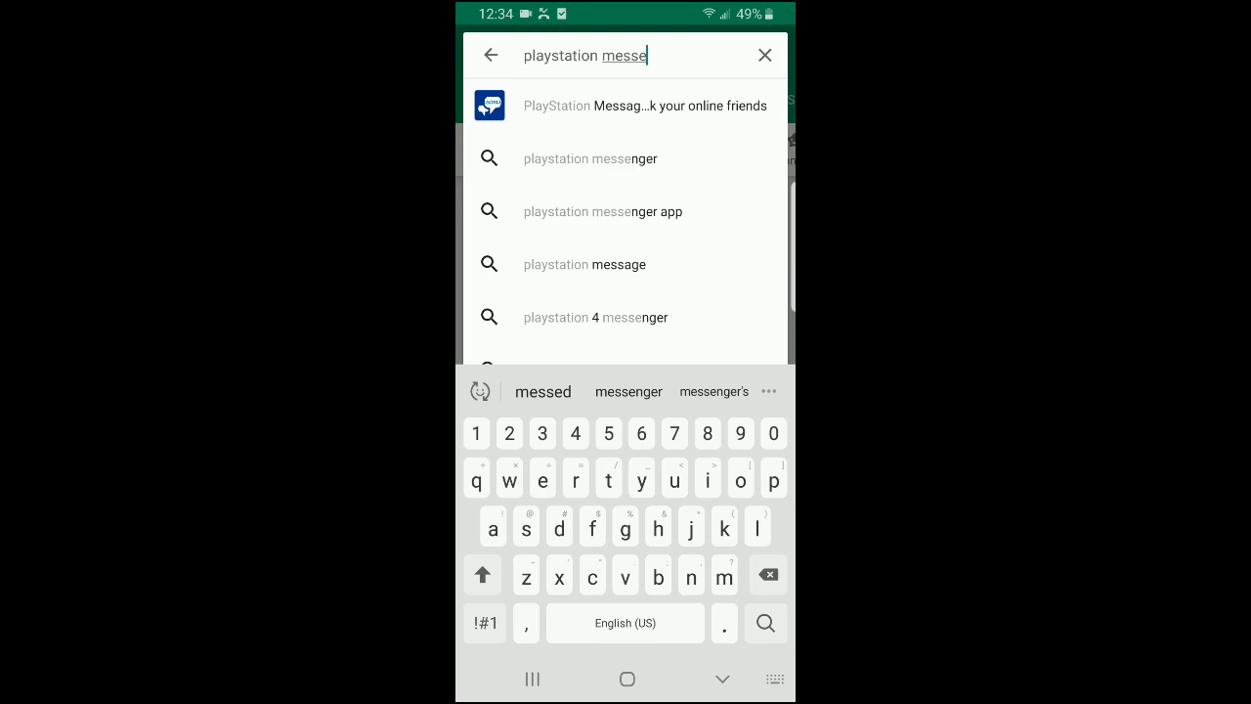
text(nger)
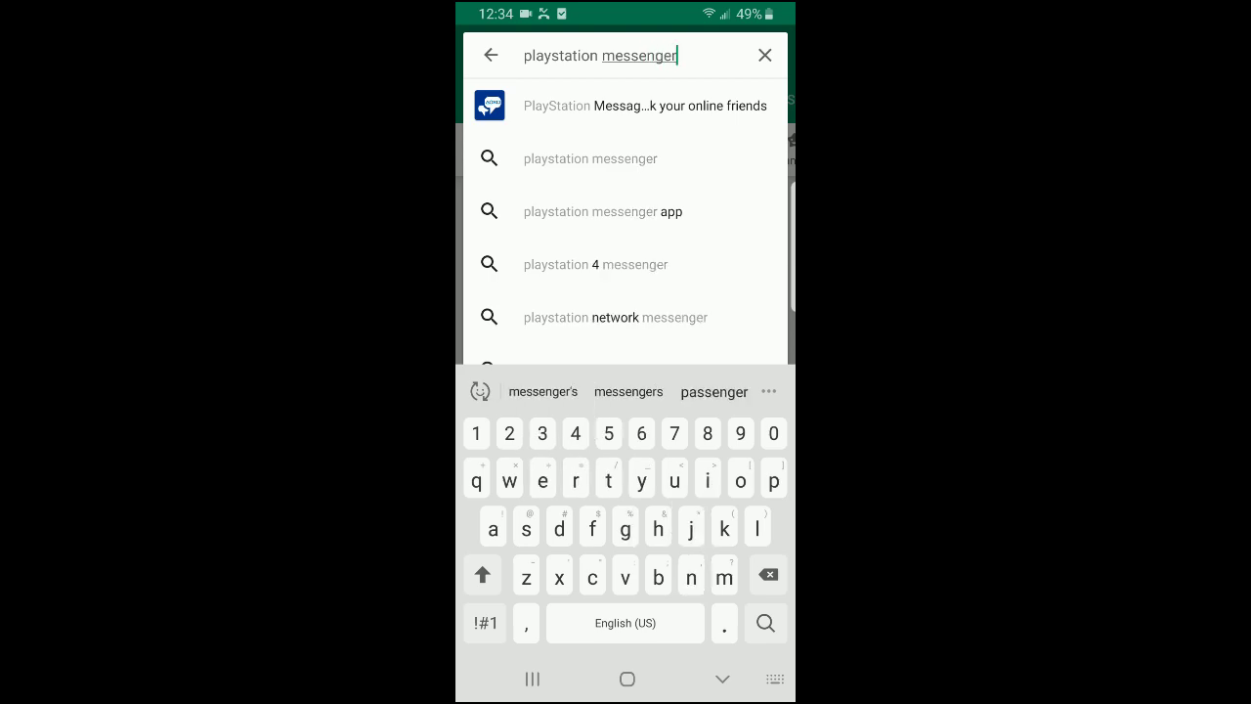
click(590, 158)
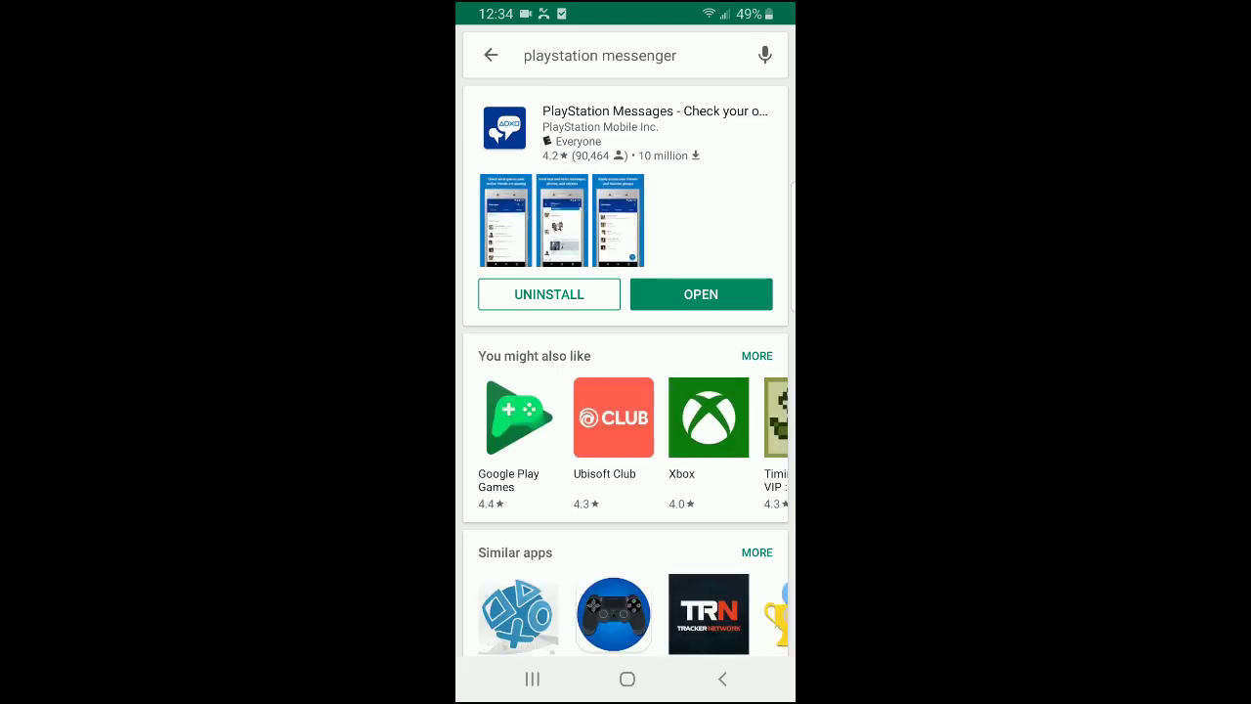
scroll(626, 340, down, 1)
scroll(625, 340, up, 1)
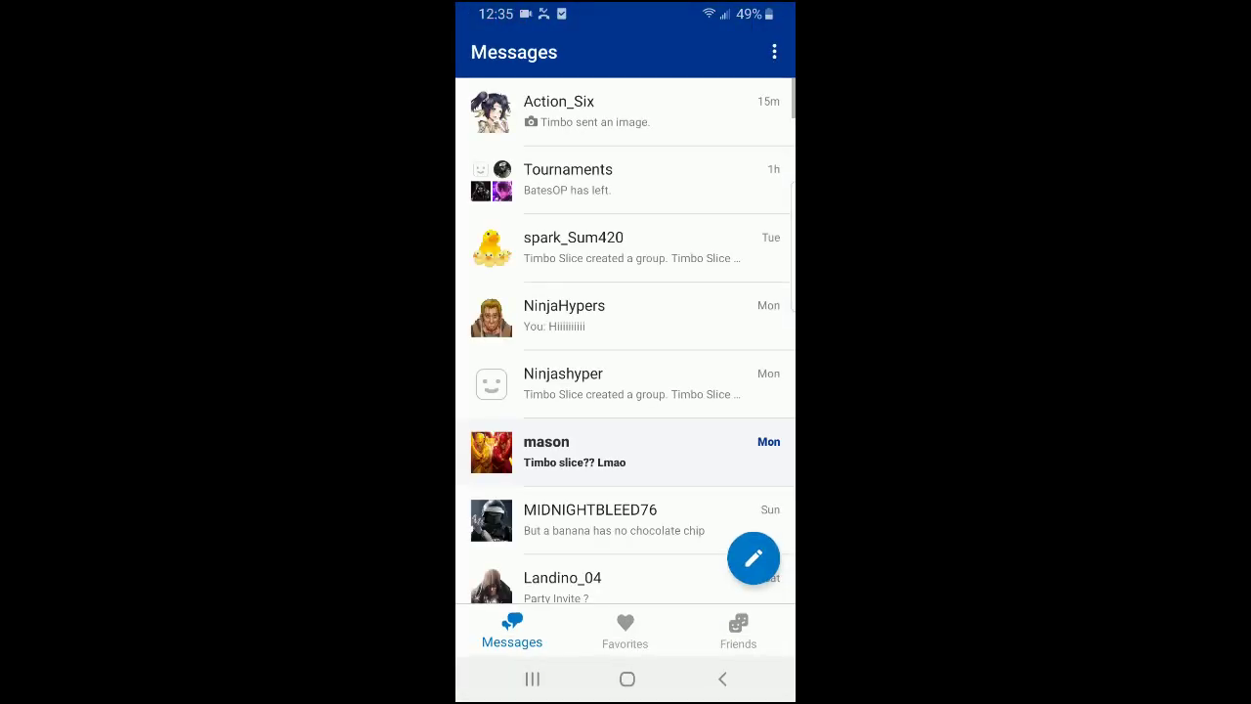
- View the Favorites and Friends lists in PlayStation Messages and return to the message list
click(624, 631)
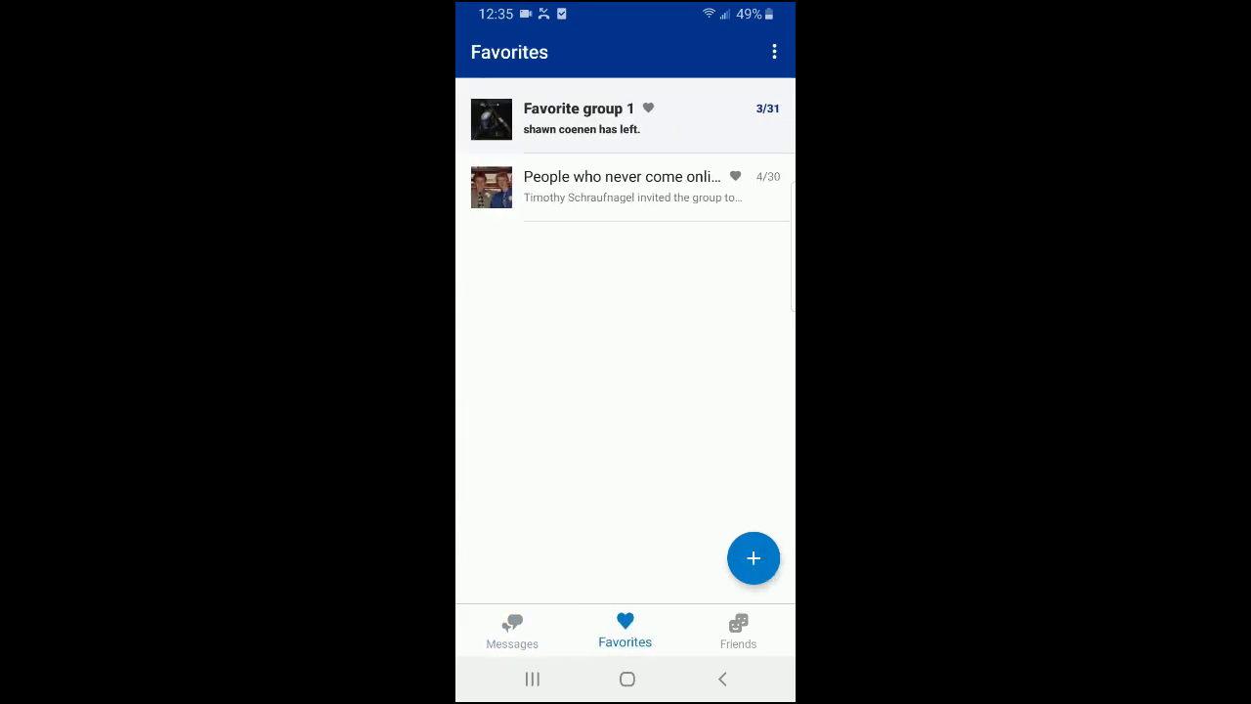
click(738, 630)
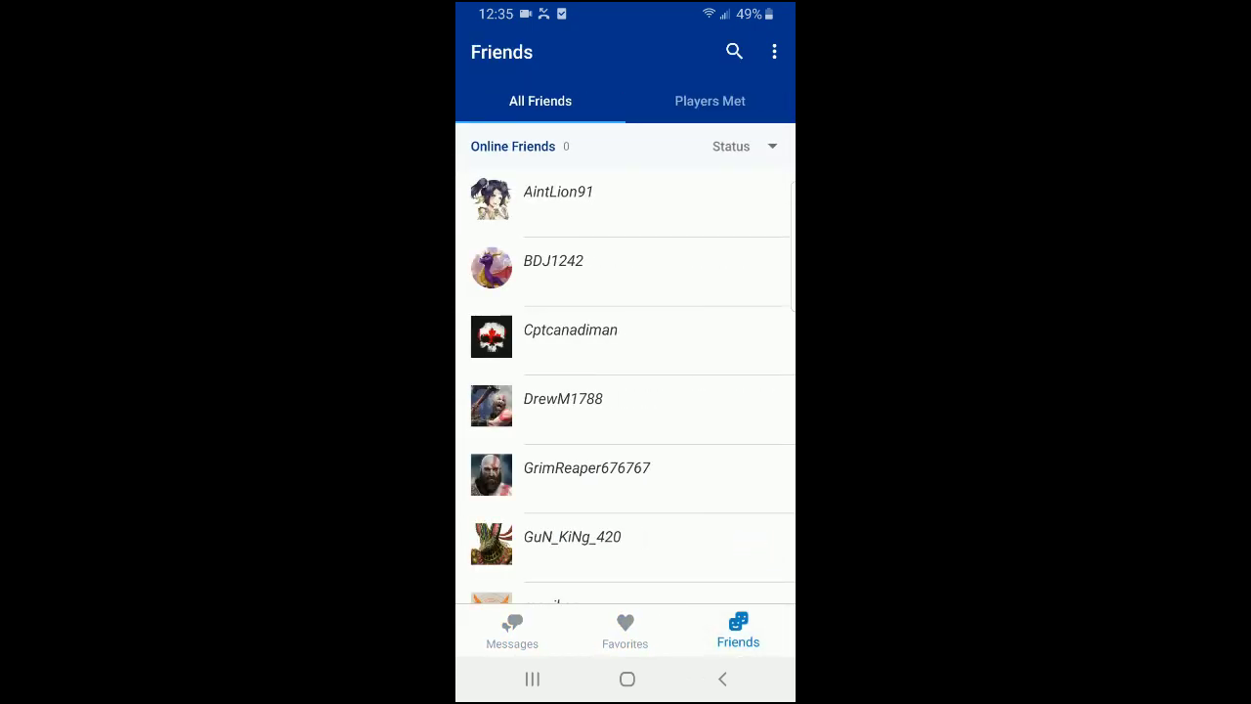
click(513, 630)
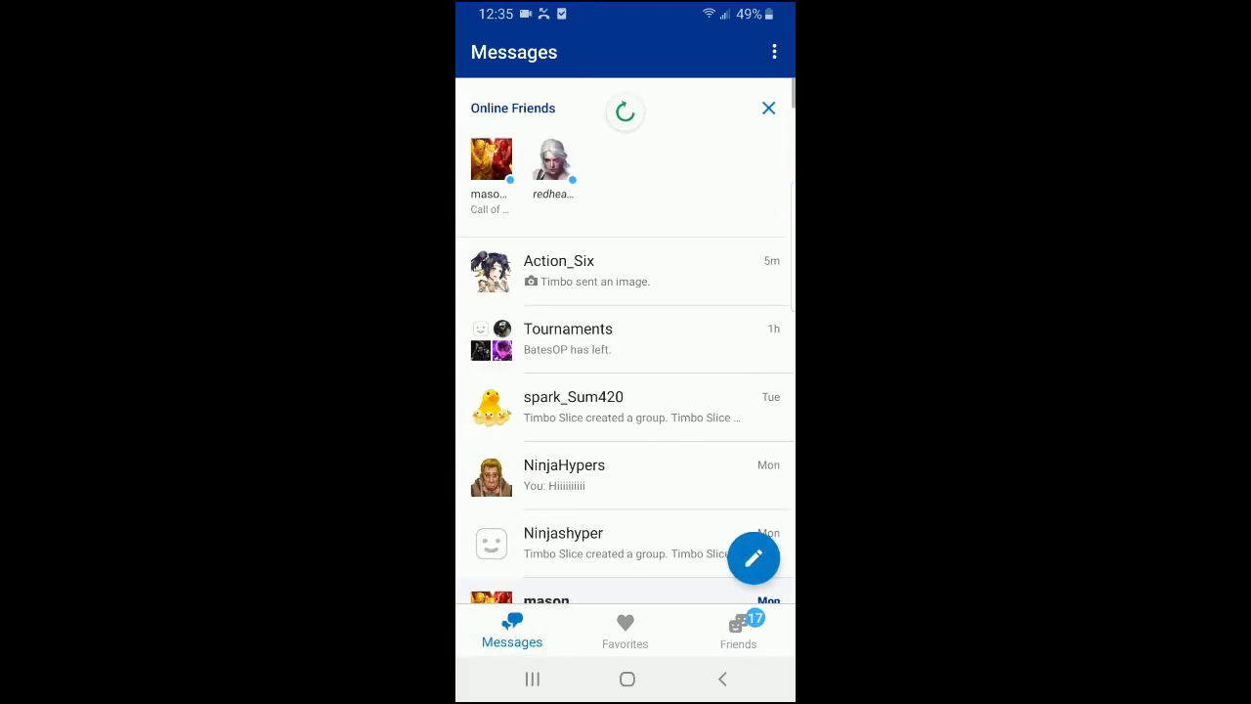
- Open the most recent conversation and send the message "Hi"
click(625, 255)
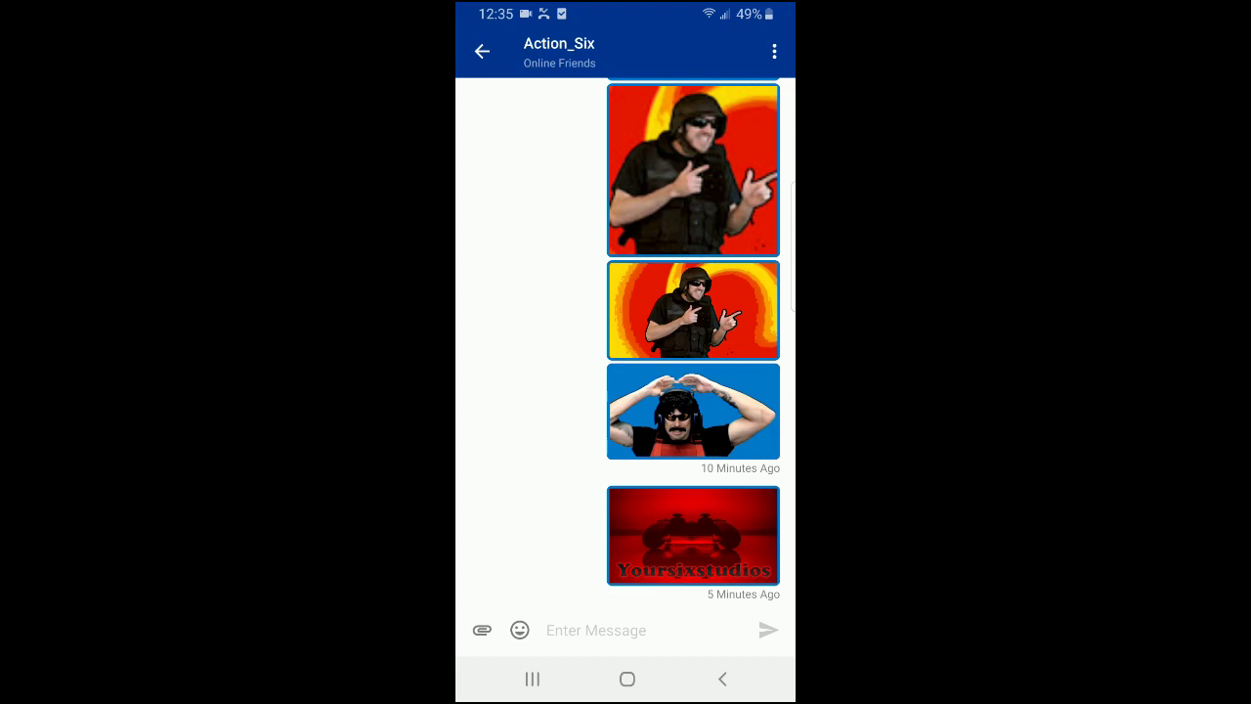
click(596, 629)
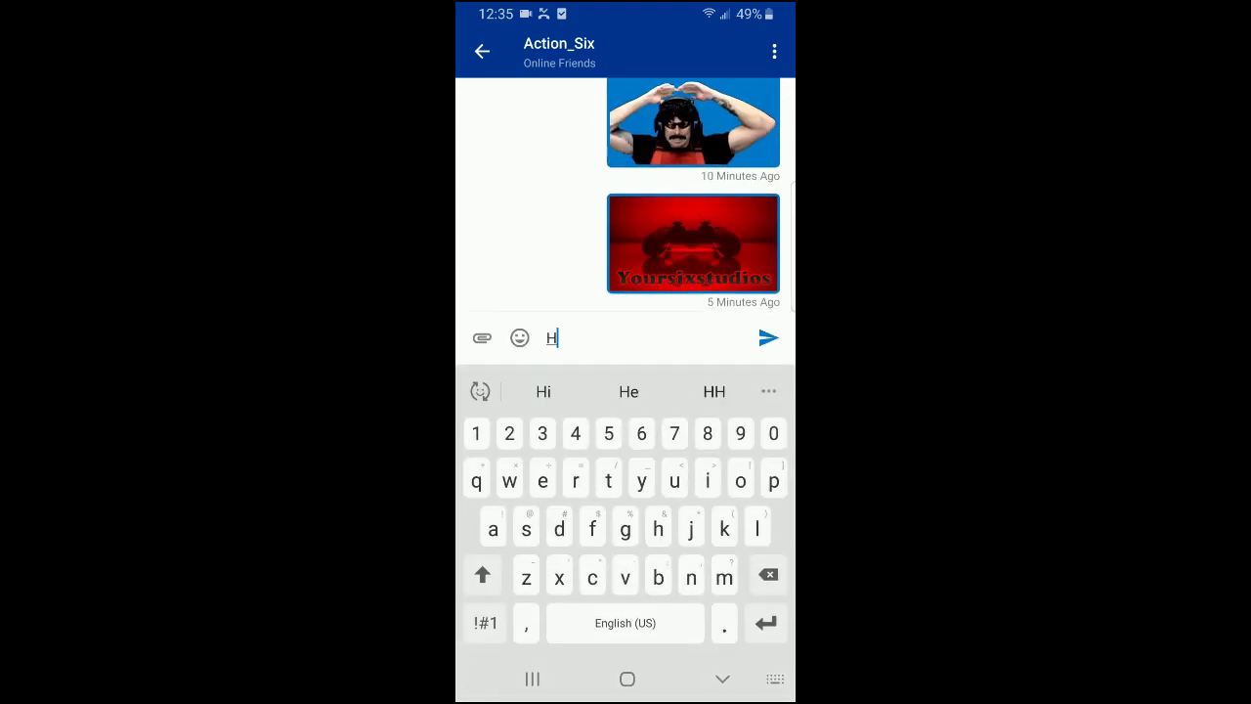
text(i)
click(768, 337)
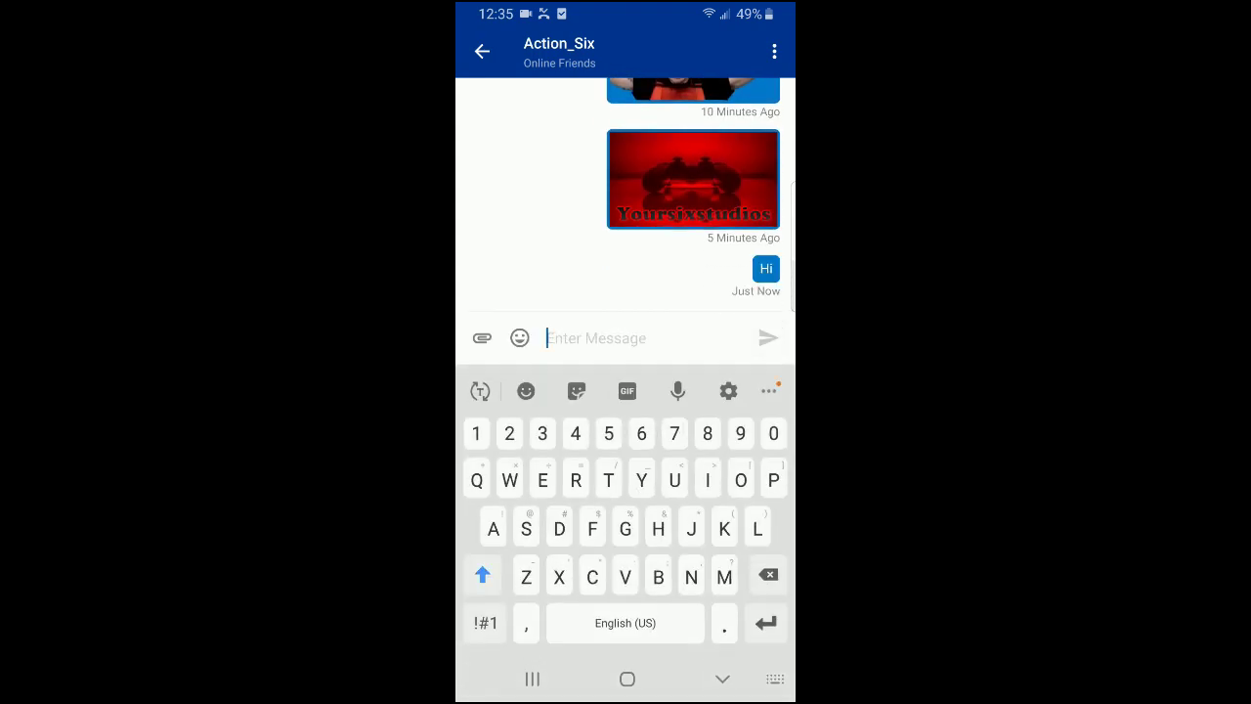
- Attach the photo of the kneeling Master Chief aiming a rifle from the Downloads folder and send it
click(481, 339)
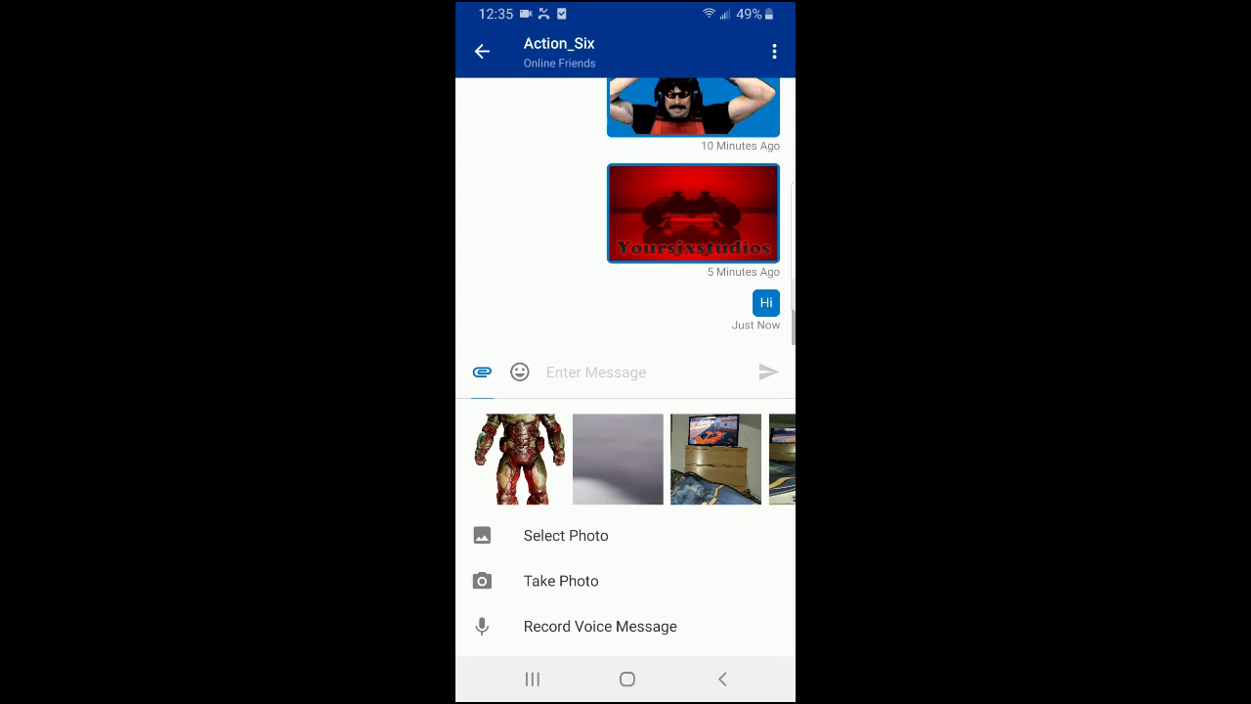
click(566, 534)
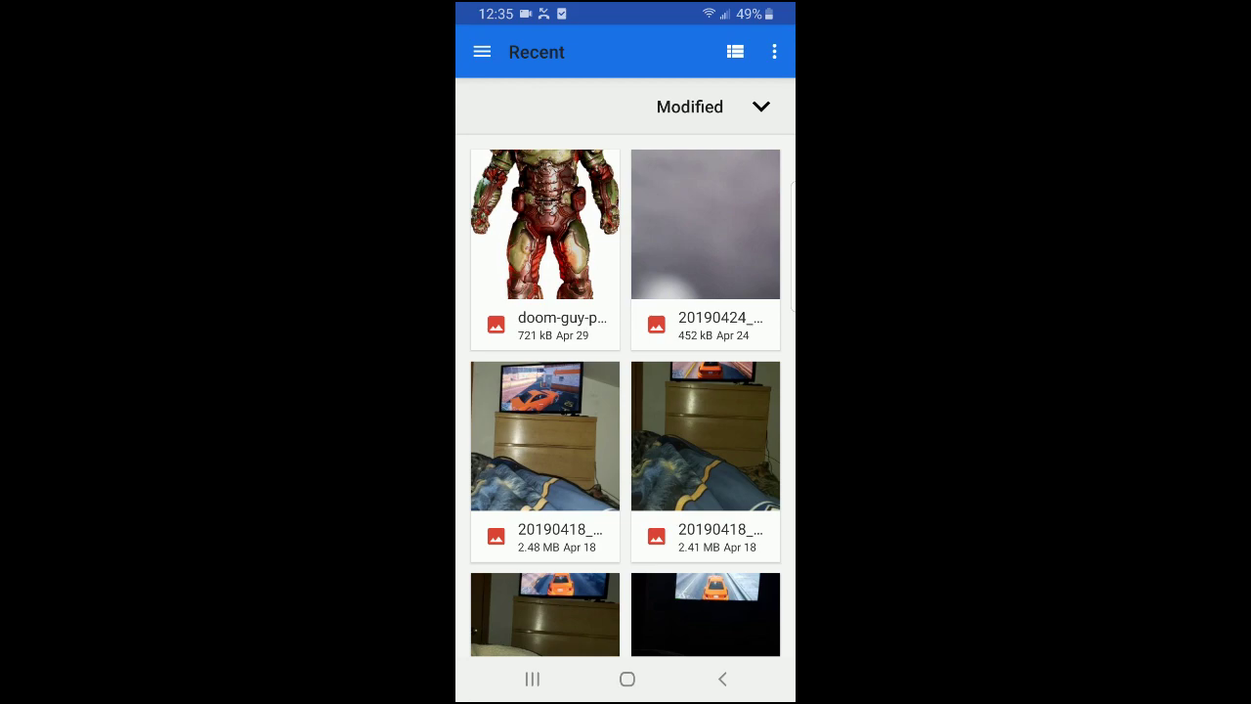
click(481, 52)
click(563, 223)
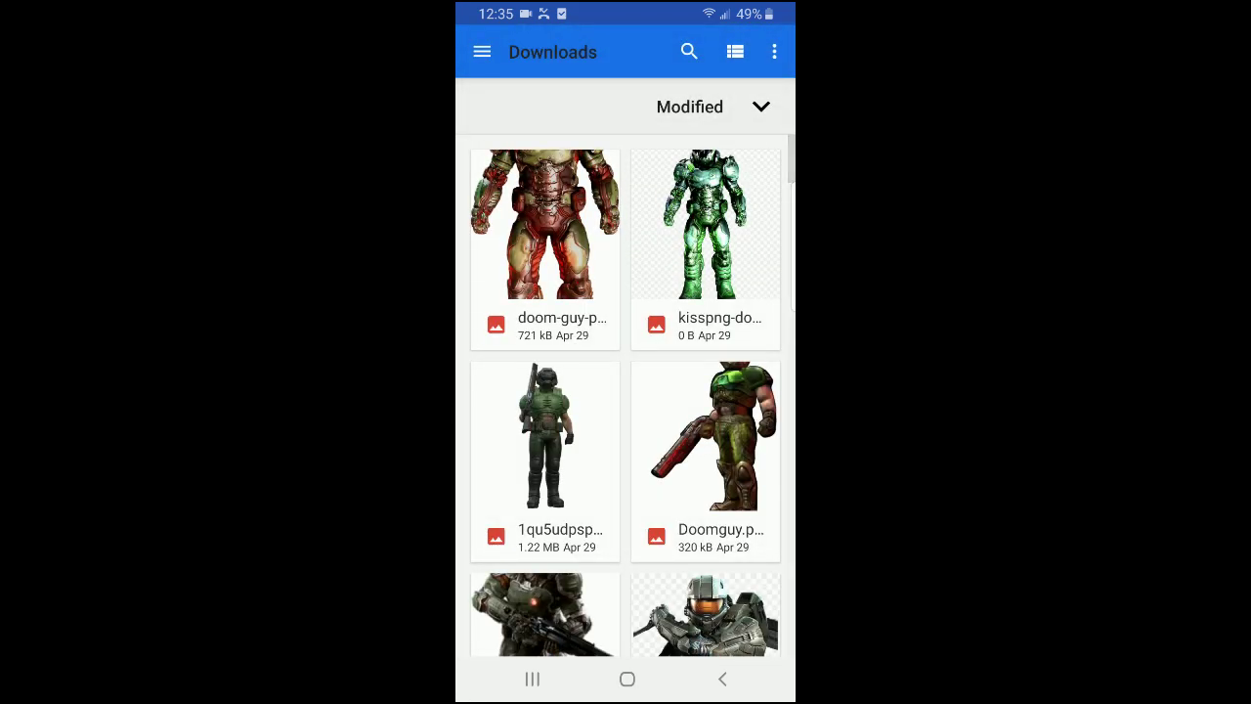
scroll(626, 395, down, 5)
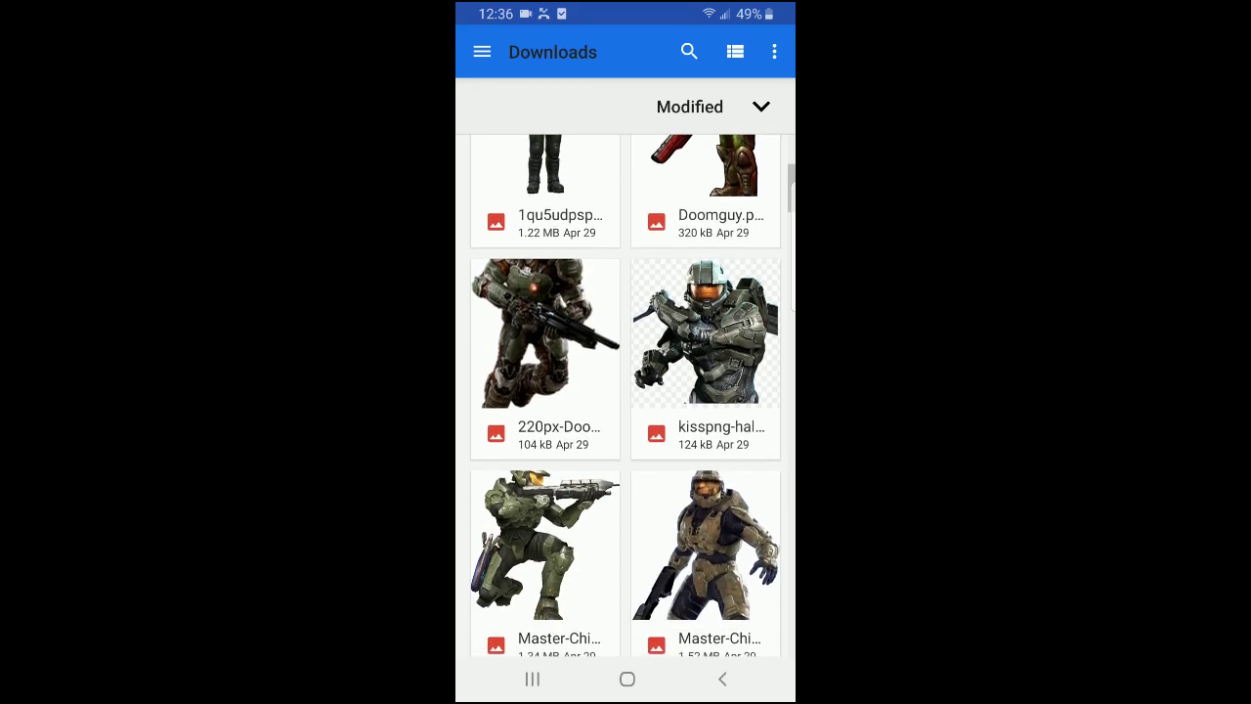
click(545, 523)
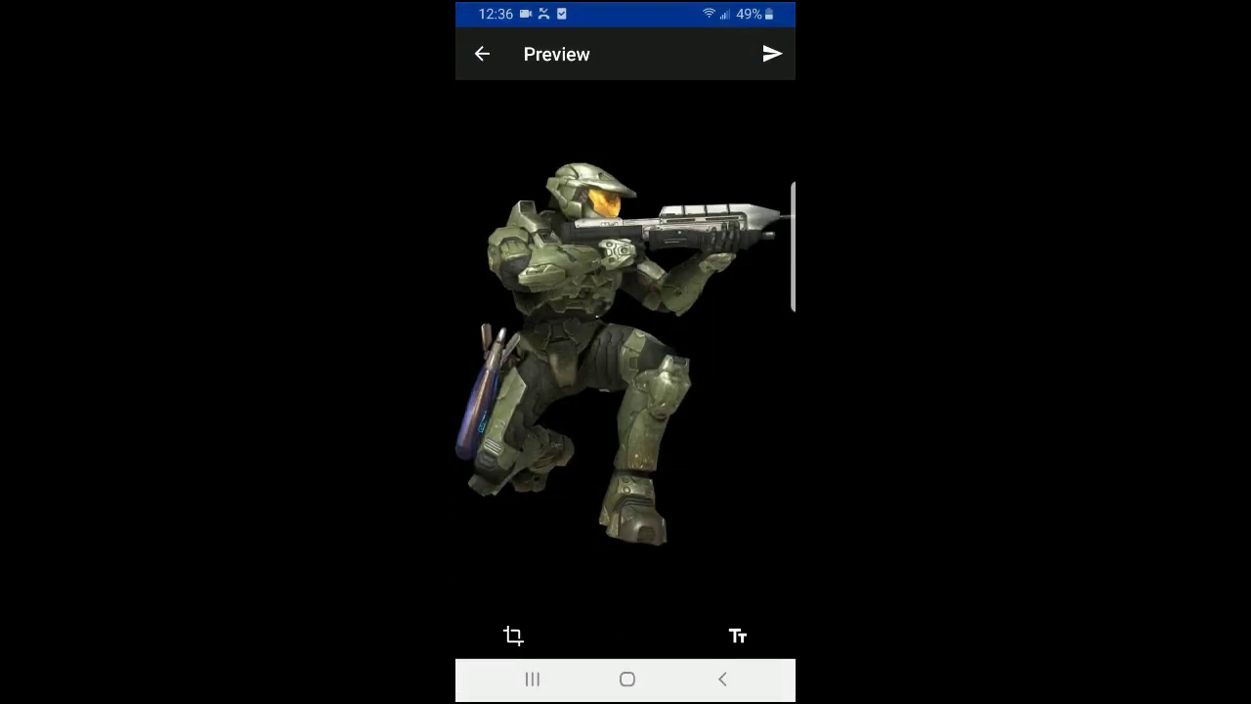
click(772, 52)
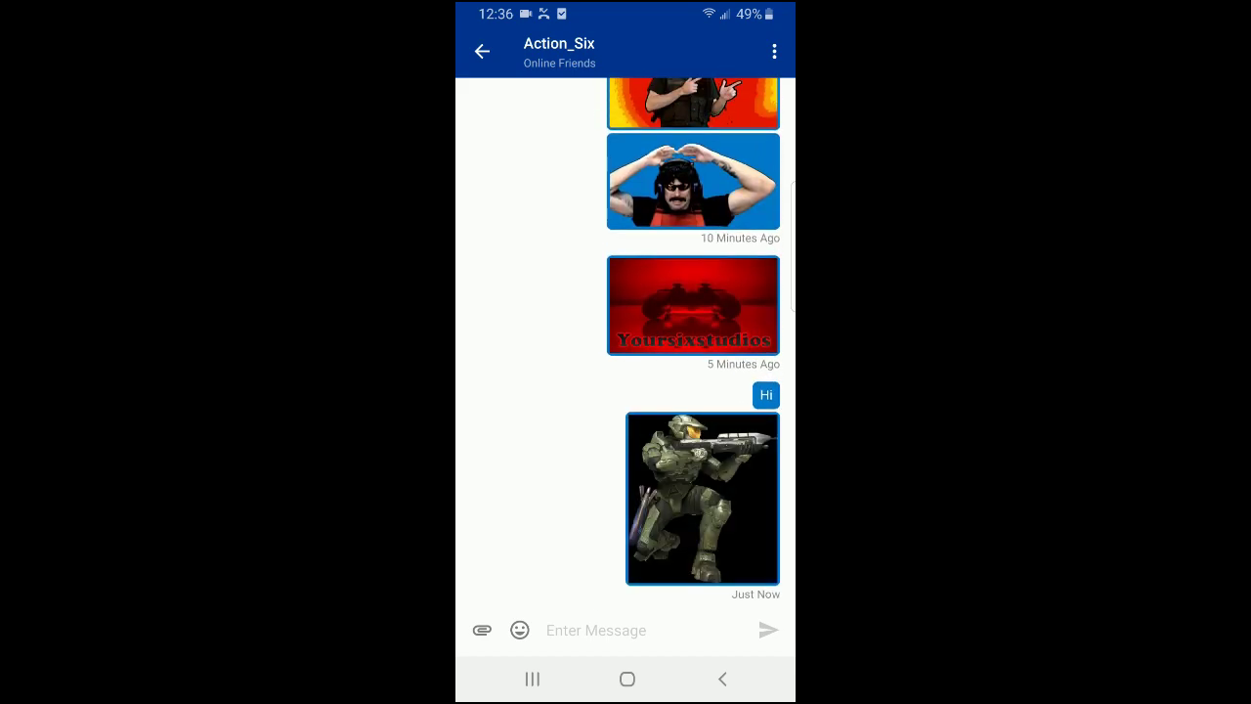
- Write "From" as the start of a new text message in the same conversation
click(597, 630)
text(Fr)
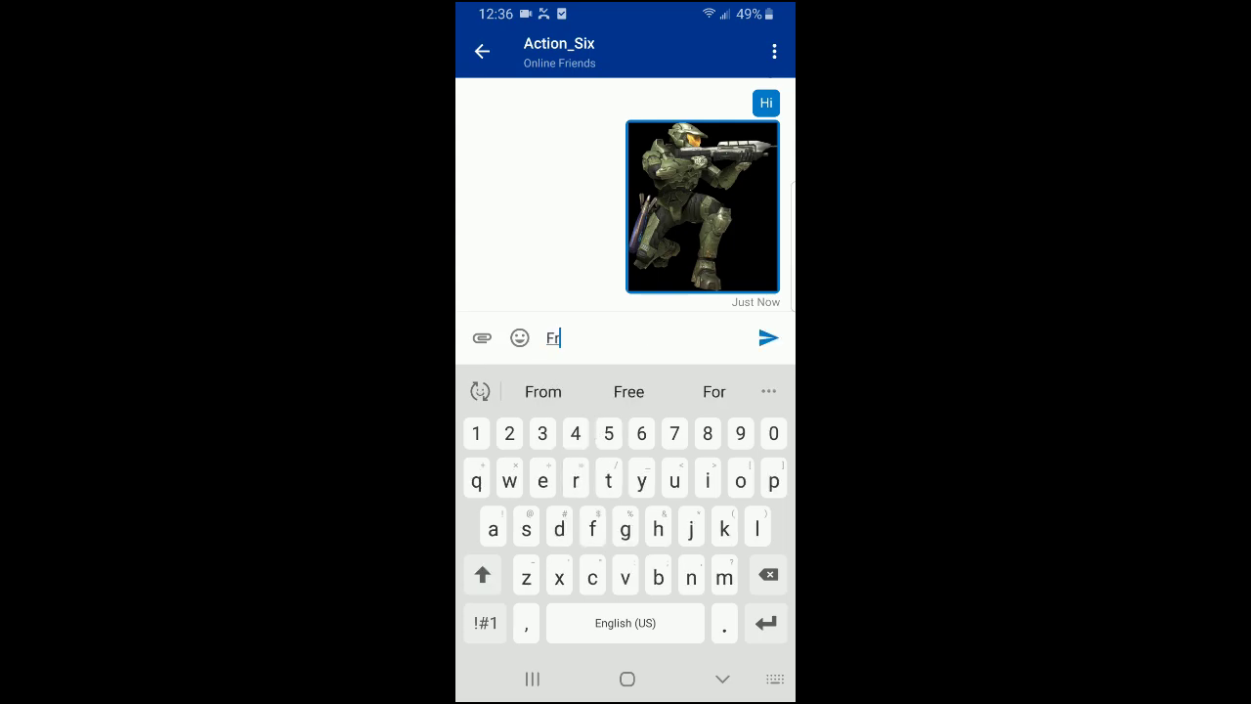
text(om)
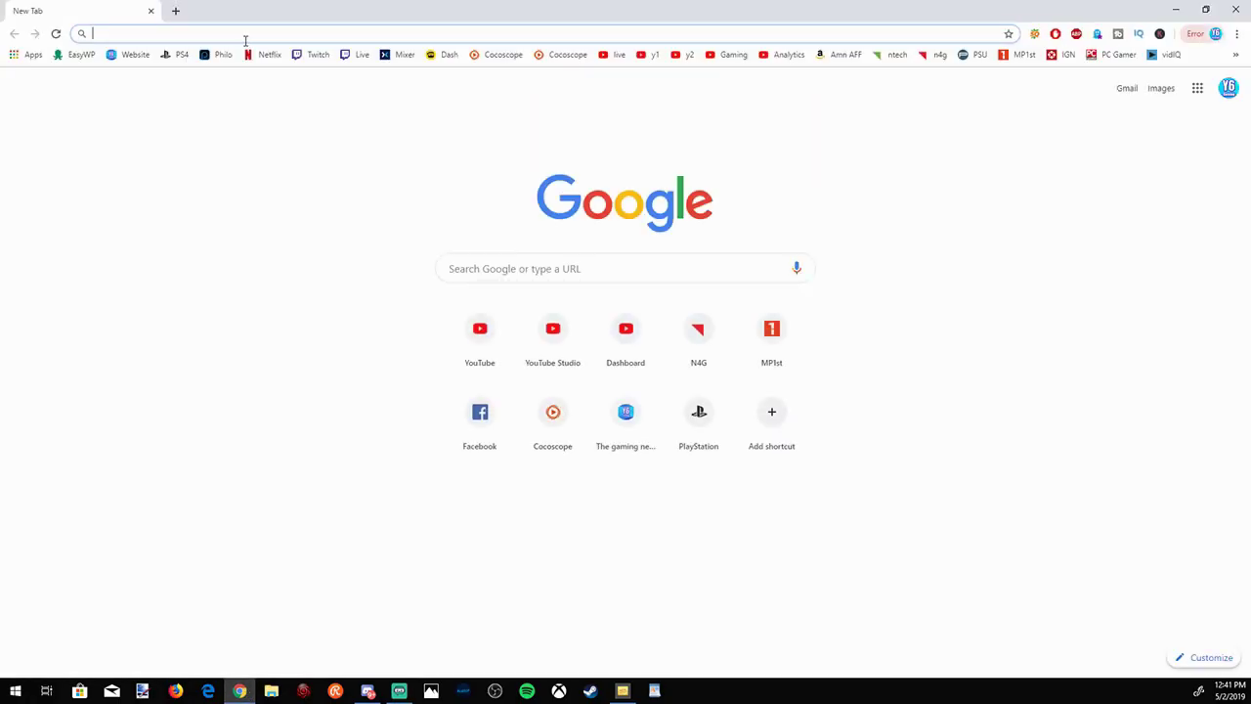
text(www.pla)
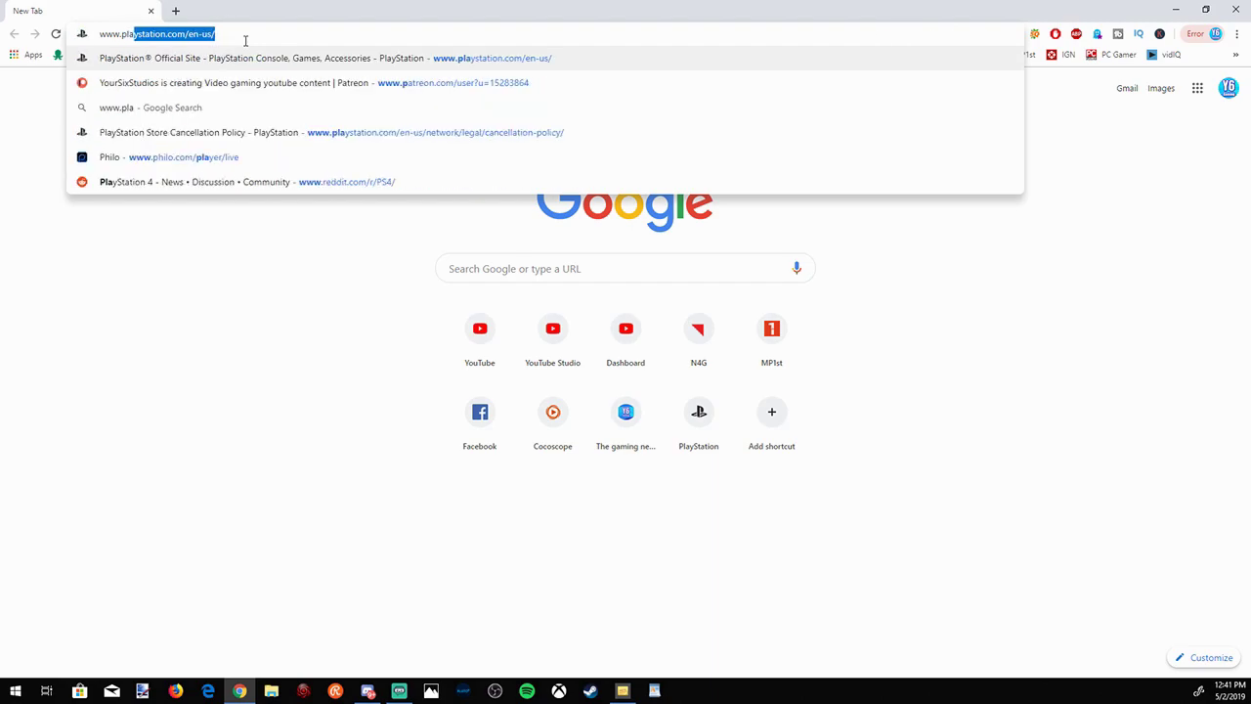
text(ystation.com/en-us/)
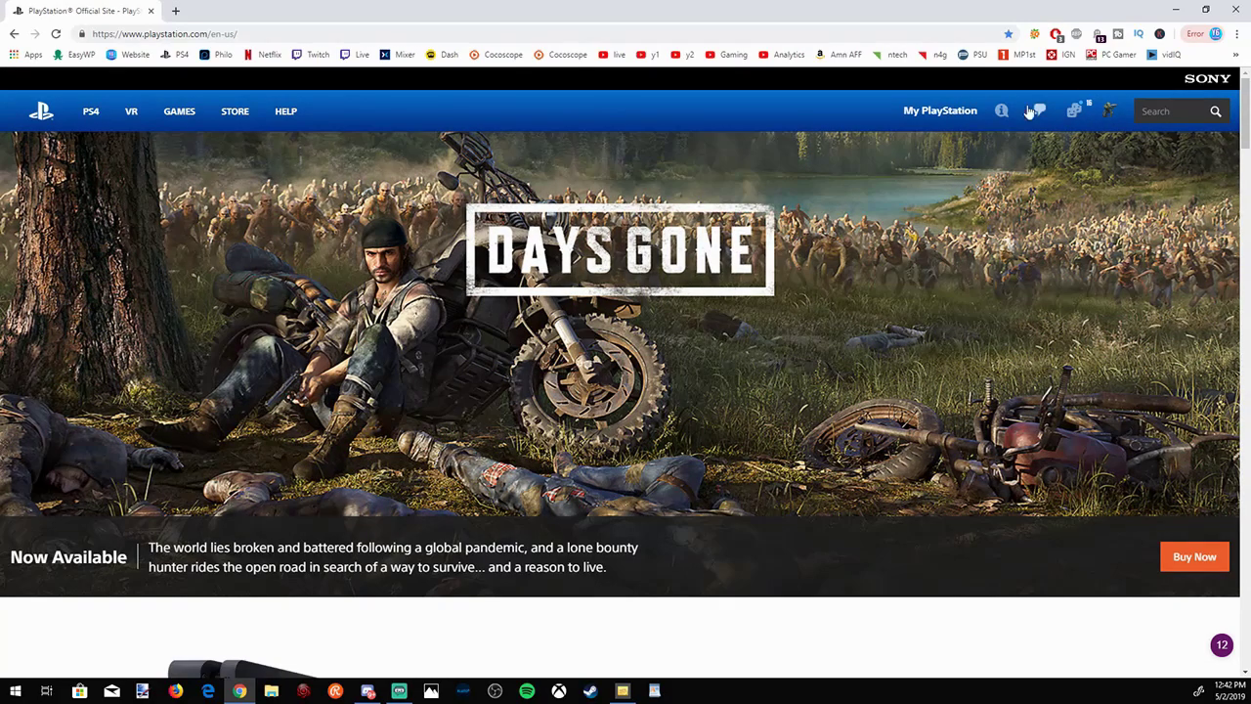
click(1107, 115)
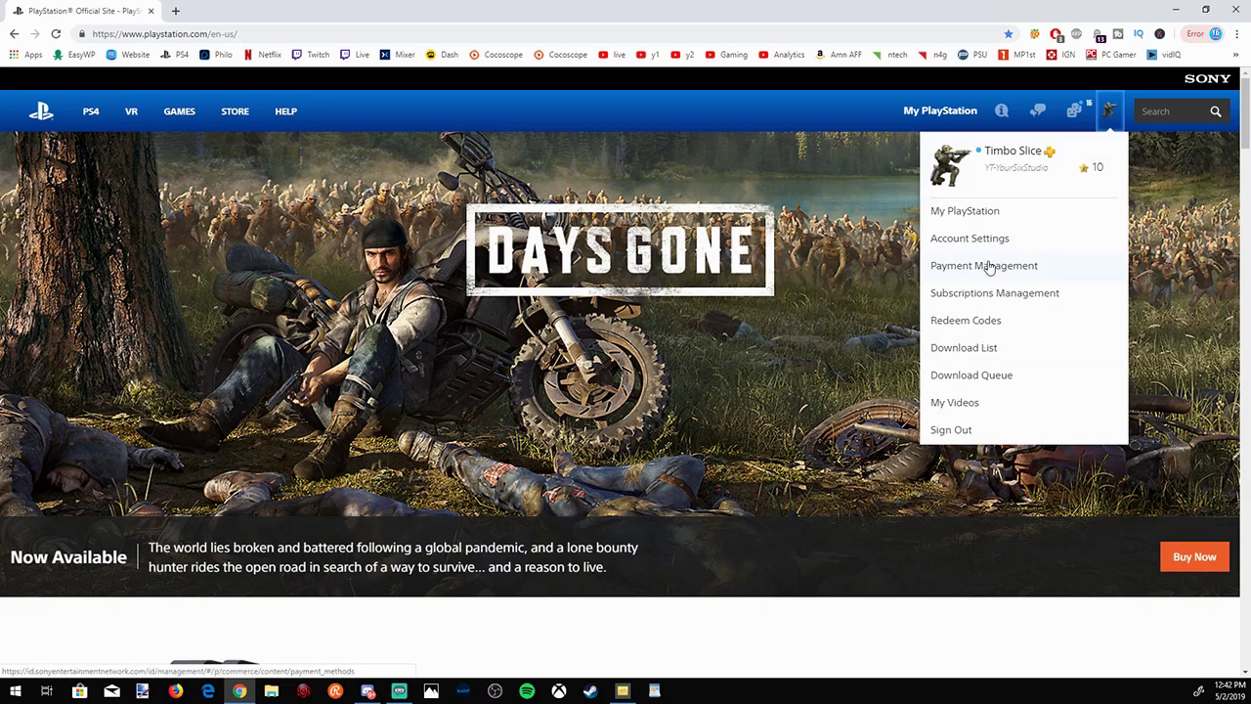
- Show the friends list on the PlayStation website and look through the online friends
click(1073, 111)
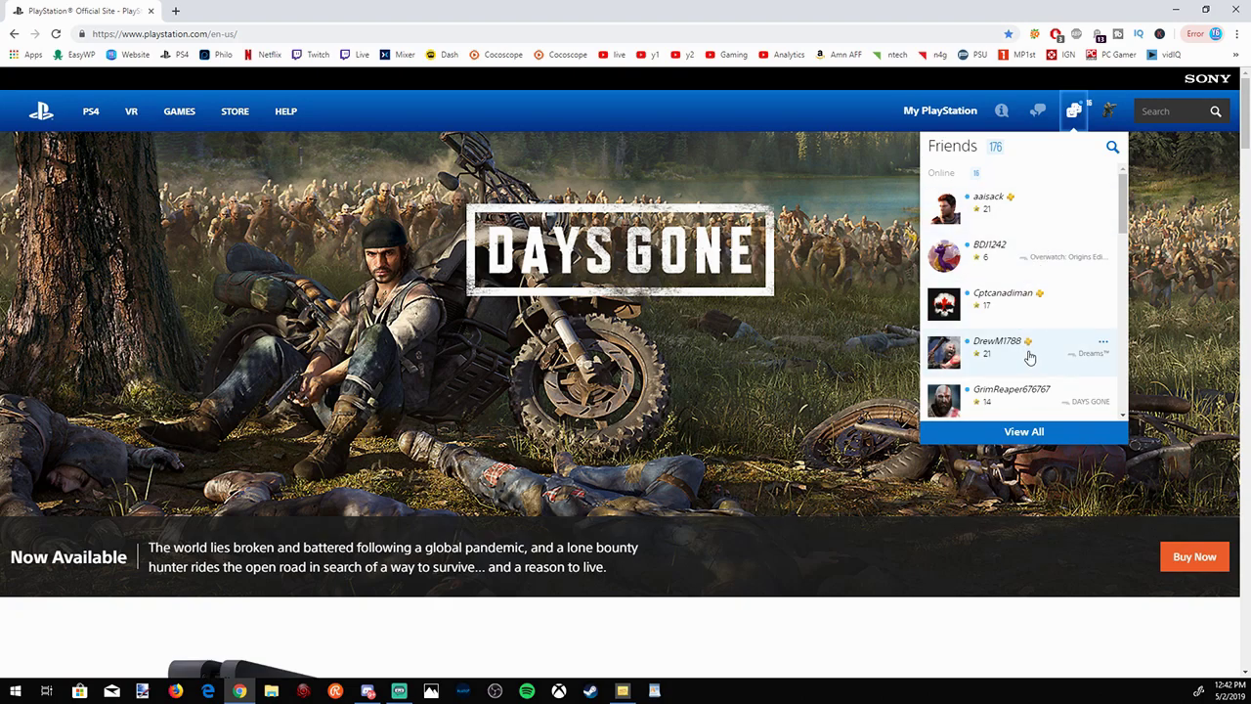
scroll(1027, 354, down, 5)
scroll(1037, 351, up, 5)
scroll(1034, 351, down, 5)
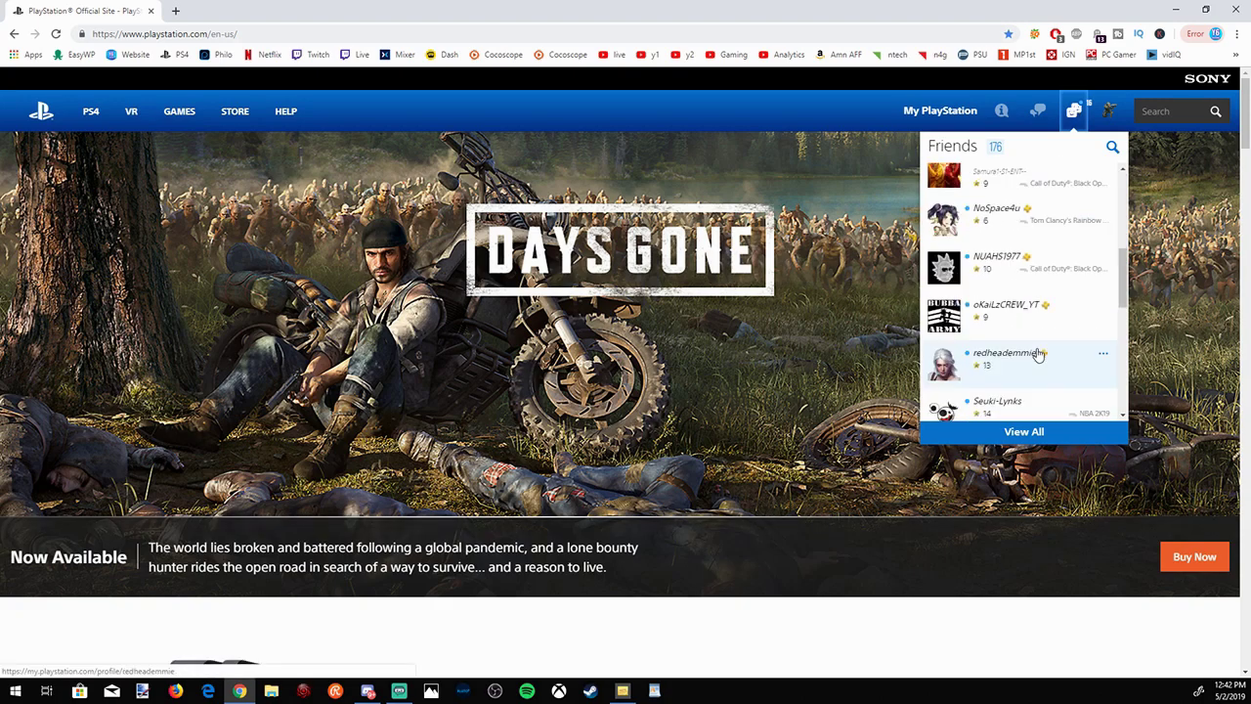
scroll(1031, 313, up, 5)
scroll(1030, 298, down, 3)
scroll(1036, 285, up, 3)
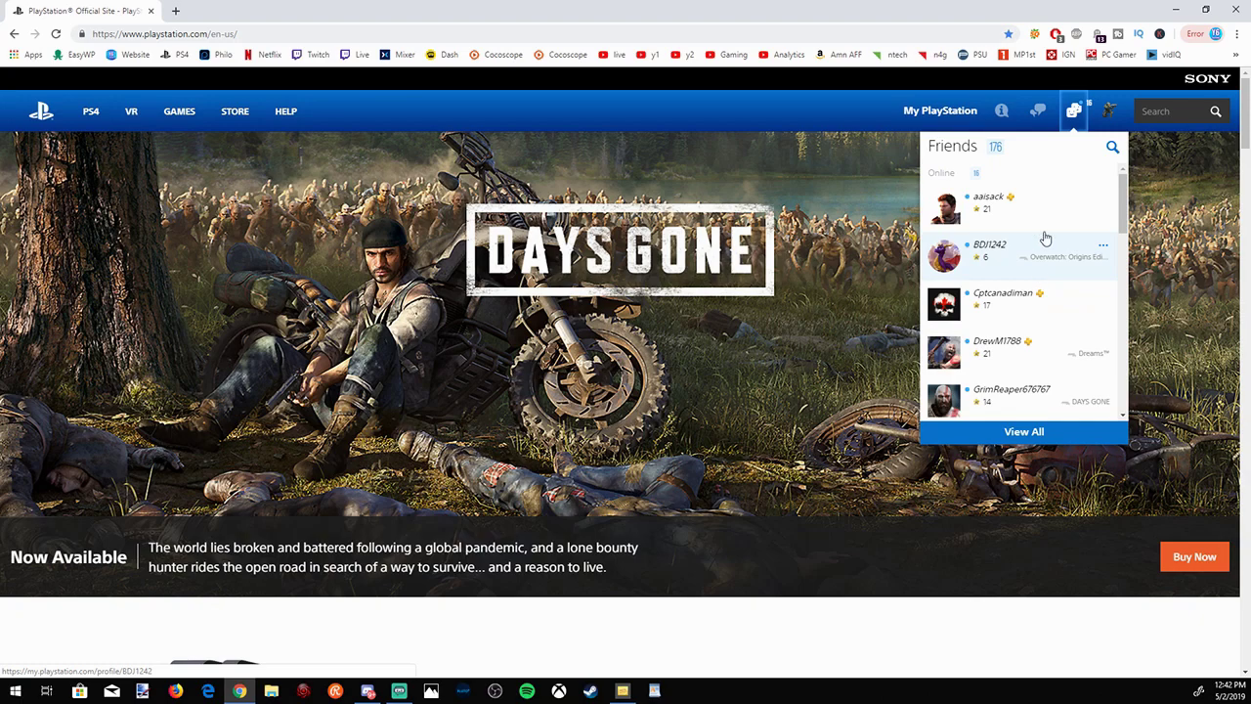
- Open the most recent conversation in the website's messages and attach the Sword fish image from the Thumbnails and Photo Edits folder
click(1038, 110)
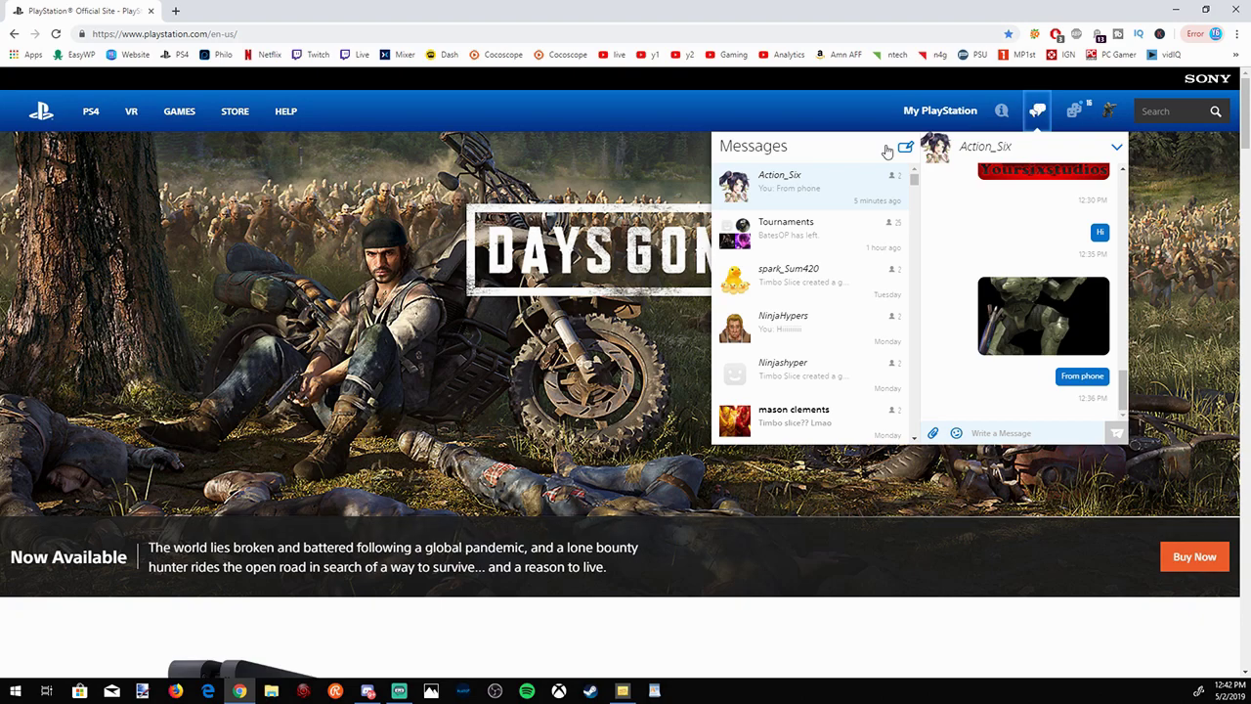
click(811, 198)
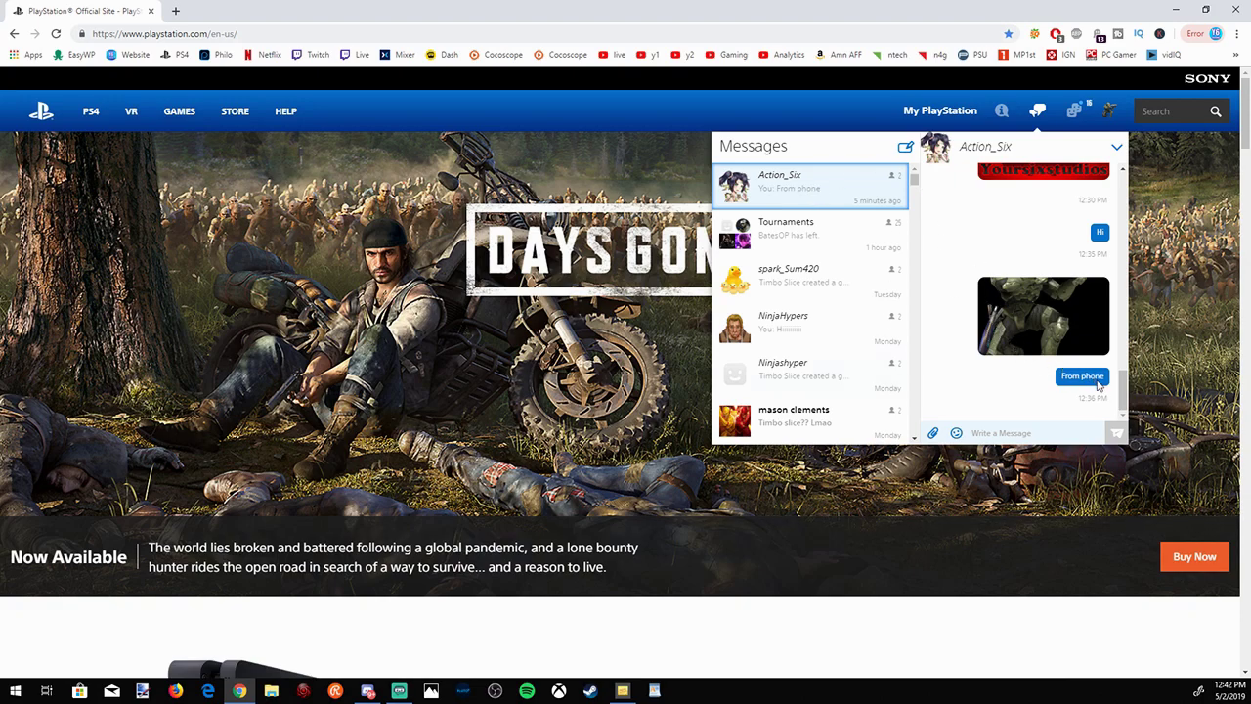
click(934, 435)
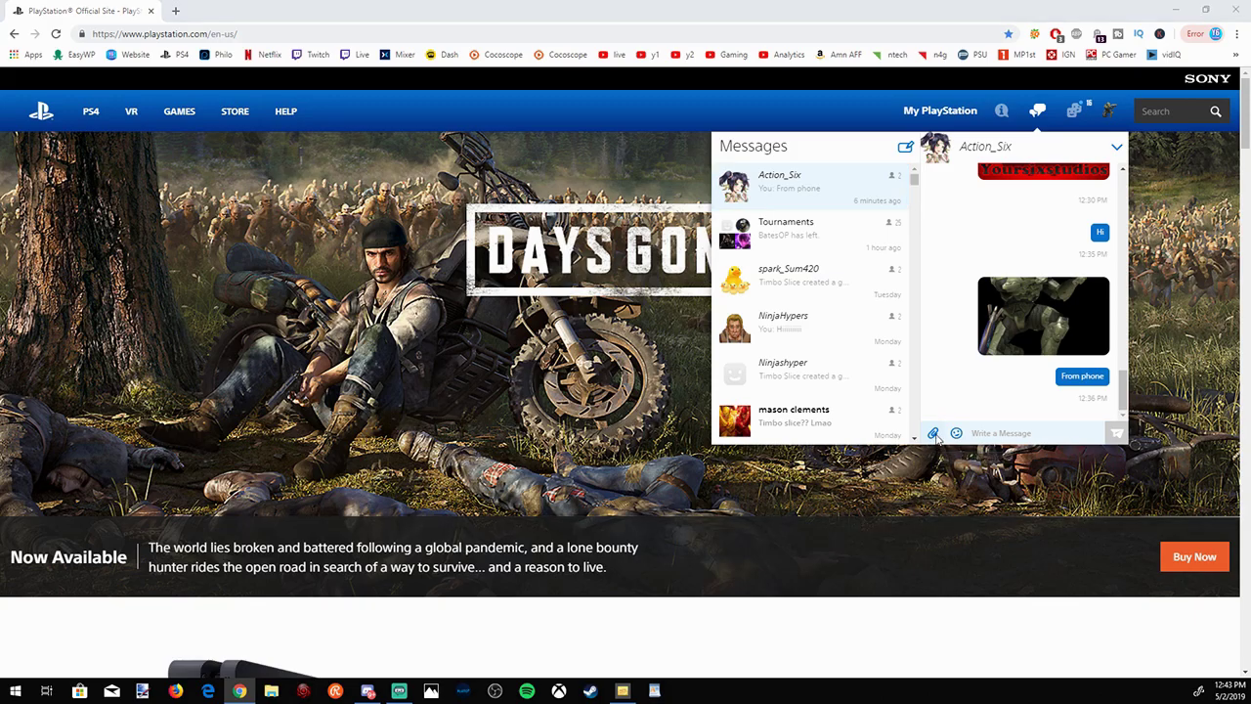
scroll(620, 200, down, 8)
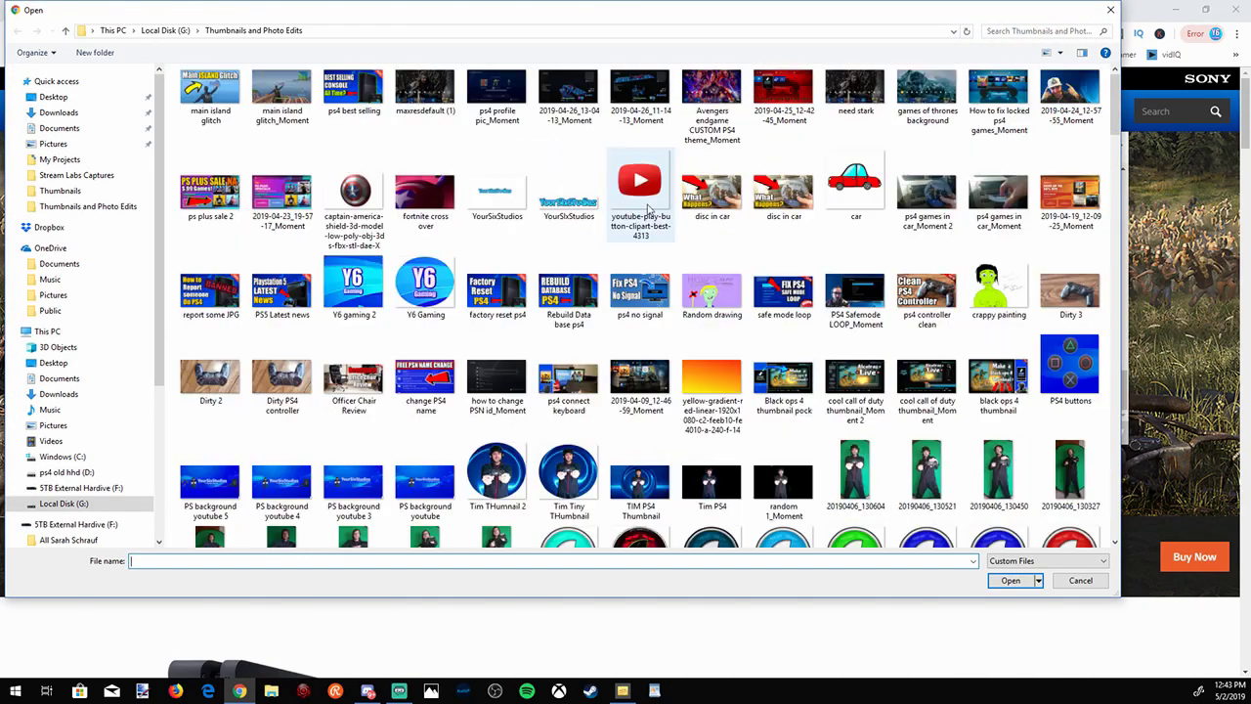
drag(1115, 406, 1104, 345)
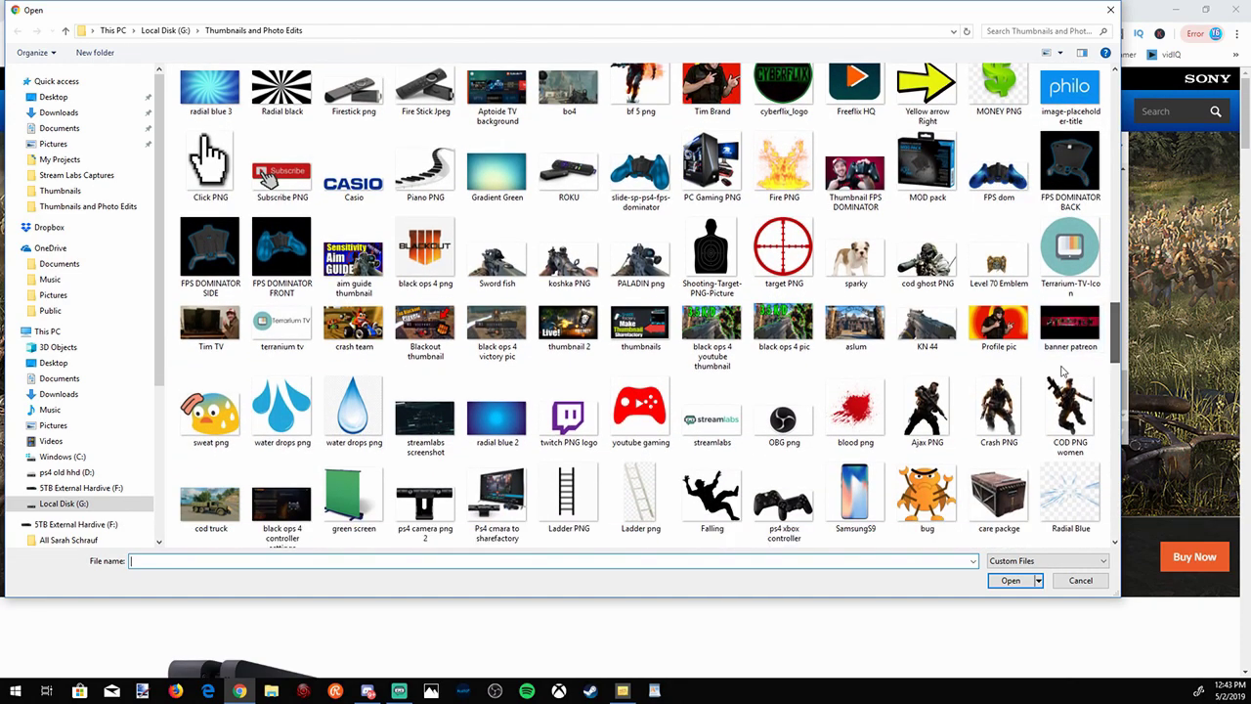
click(516, 274)
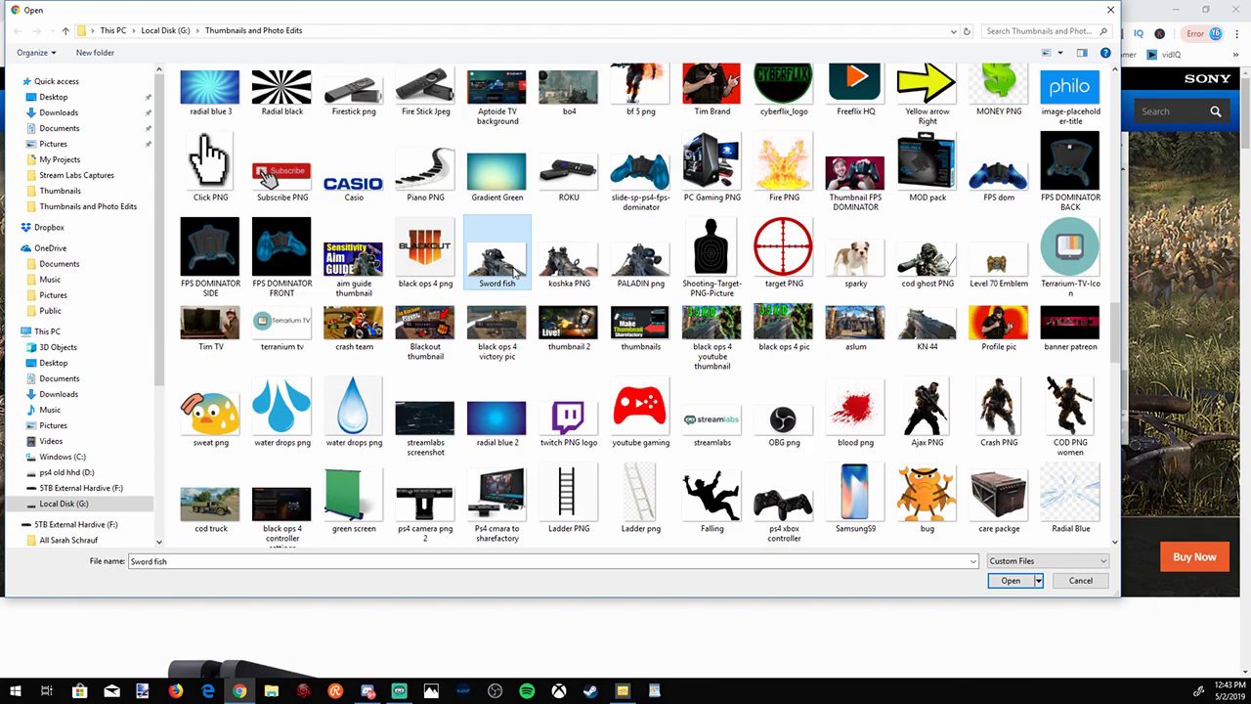
double_click(510, 276)
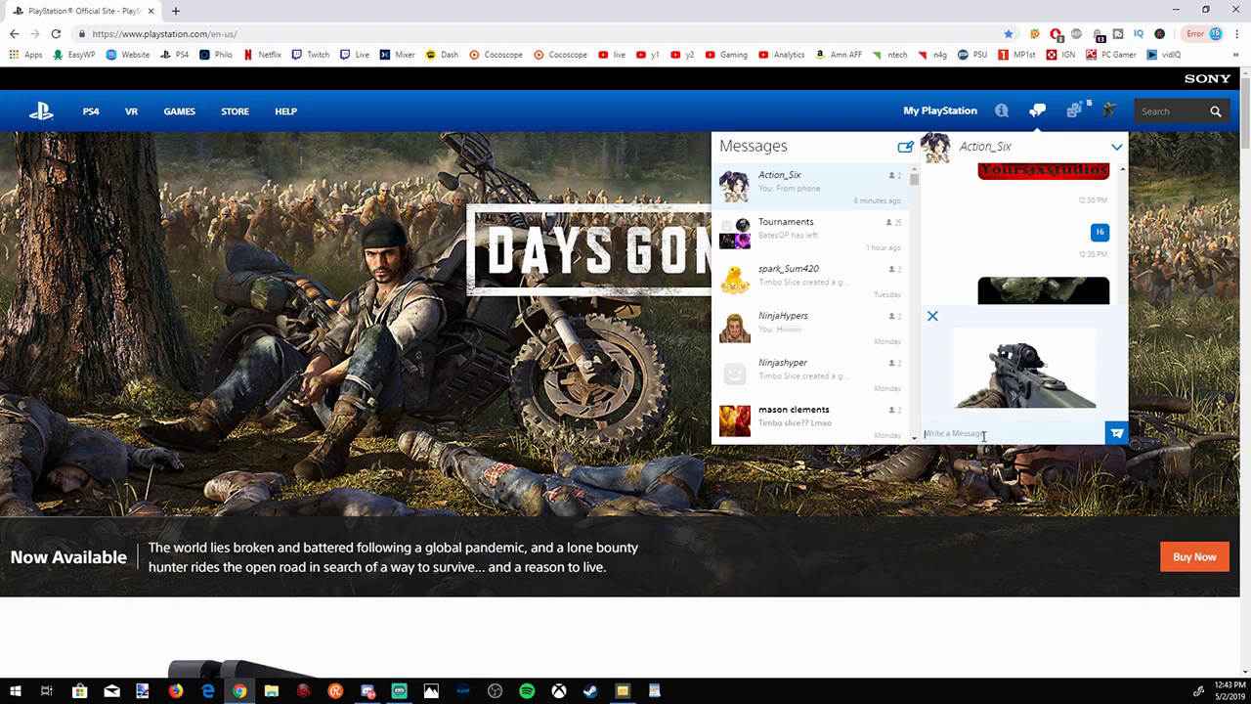
- Add the text "from pc" to the attached image, send it, and review the pictures in the conversation
text(th)
text(om pc)
key(Return)
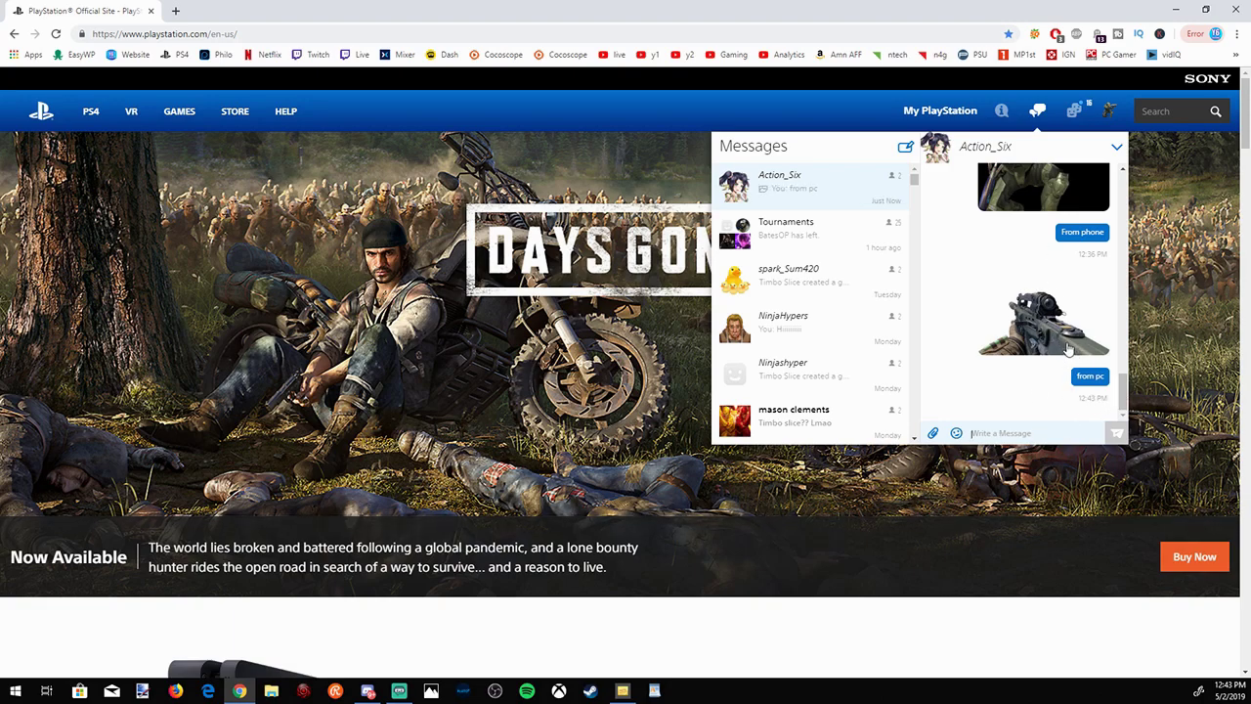
mouse_move(1123, 393)
mouse_down()
mouse_move(1127, 363)
mouse_move(1126, 384)
mouse_up()
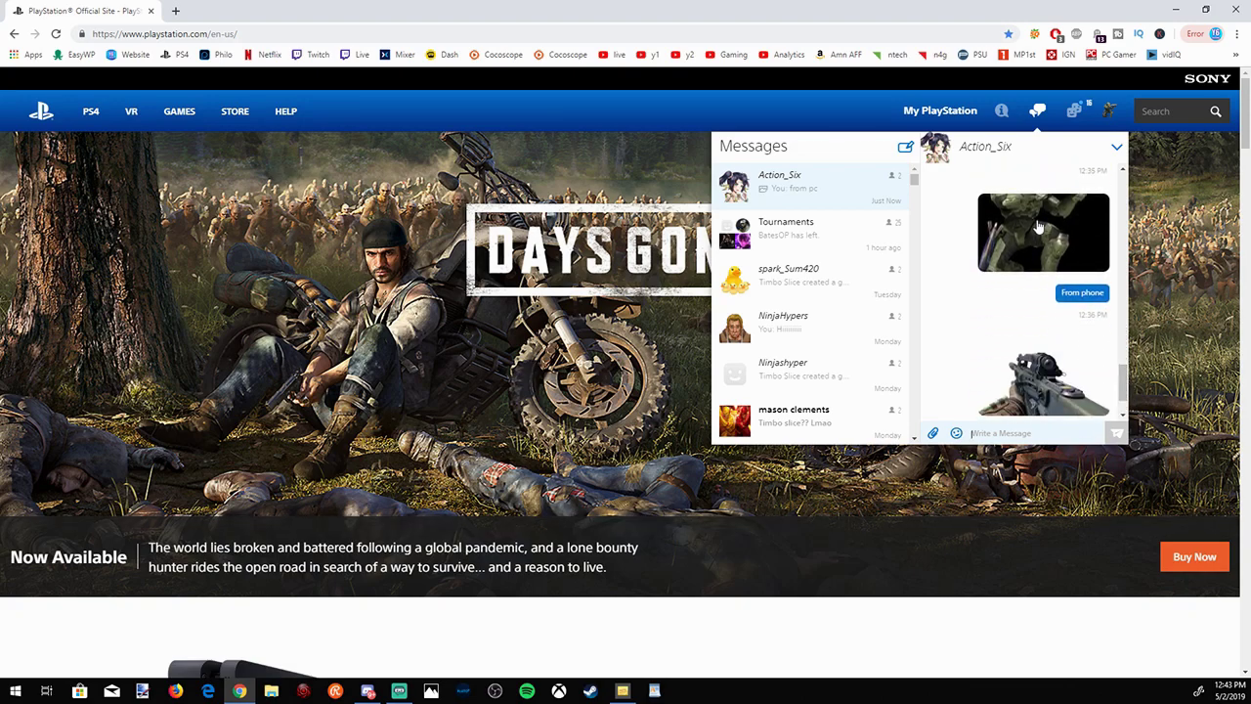
mouse_move(1124, 383)
mouse_down()
mouse_move(1123, 356)
mouse_move(1124, 391)
mouse_up()
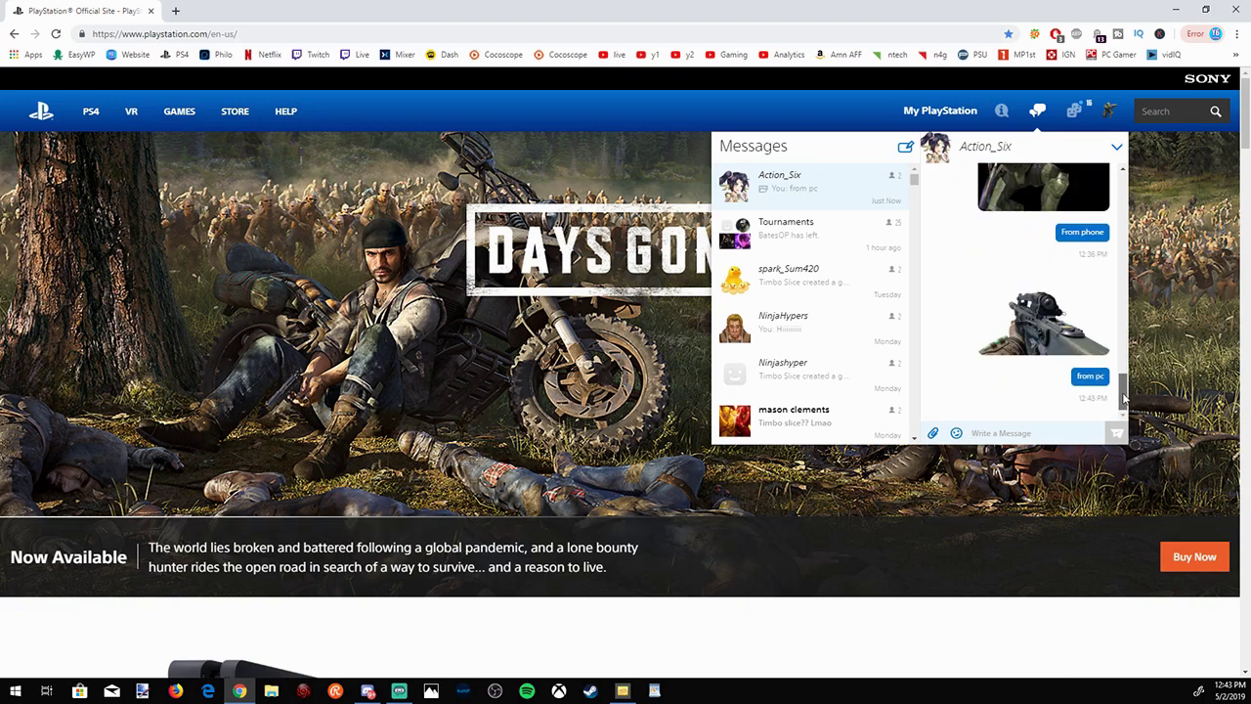
click(1038, 331)
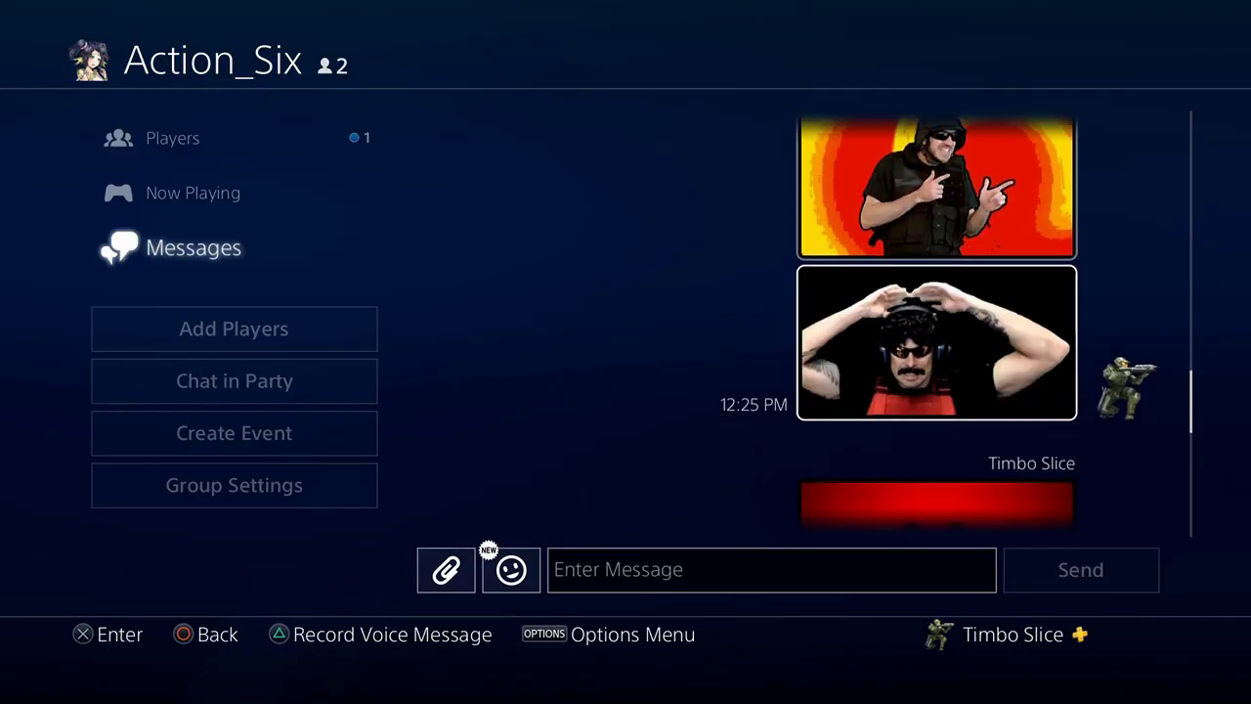
- Switch to the same conversation in PS4 Messages and go through the sent images down to the newest "from pc" one
click(936, 484)
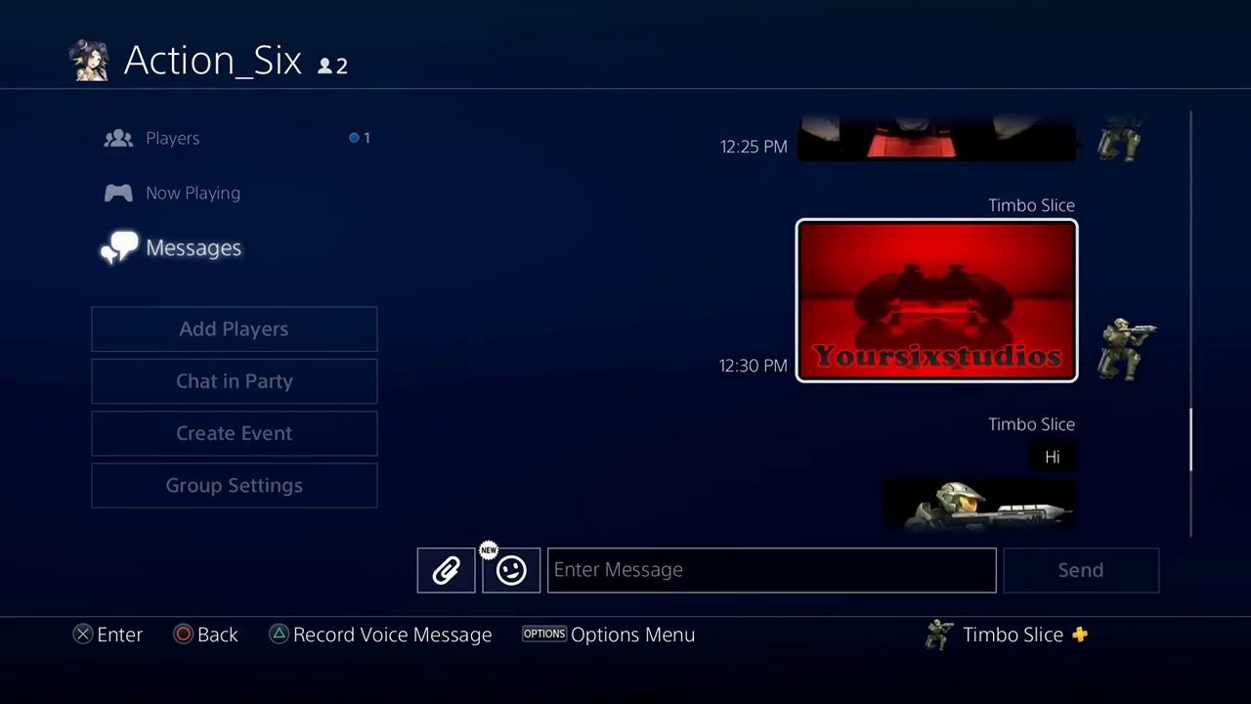
click(1052, 457)
click(977, 503)
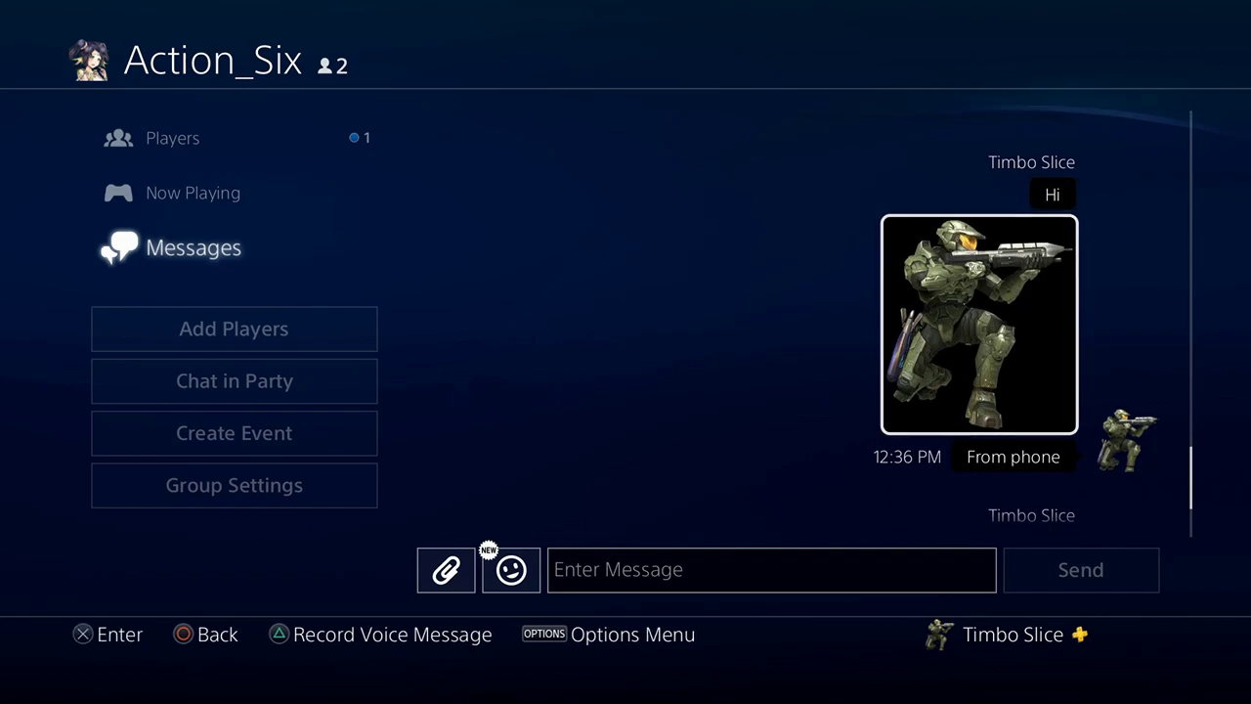
click(1012, 457)
click(936, 483)
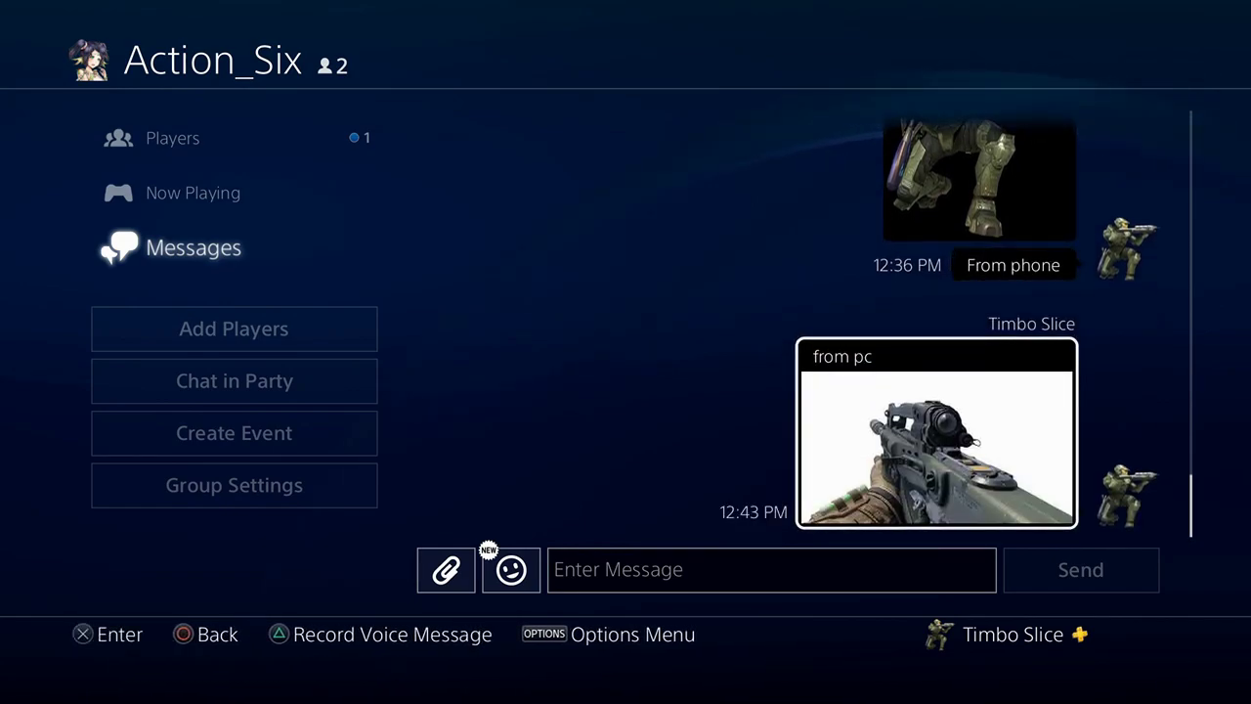